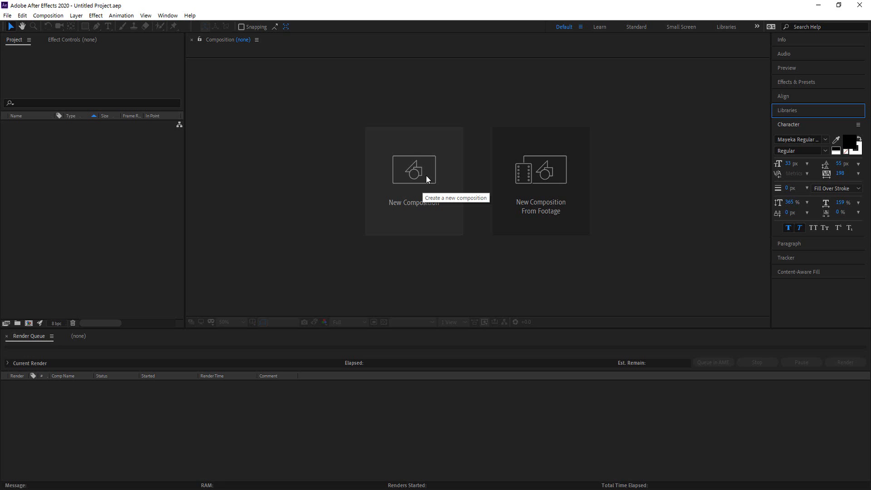
Step: Create a 1920 × 1080, 30 fps composition named Main with a 5-second duration and show its transparency grid
{"action": "left_click", "coordinate": [426, 176]}
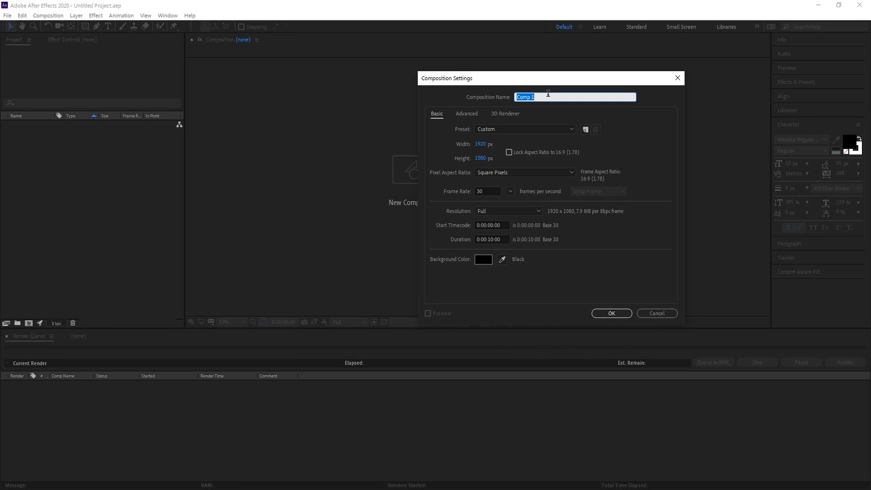
{"action": "type", "text": "Main"}
{"action": "left_click", "coordinate": [493, 240]}
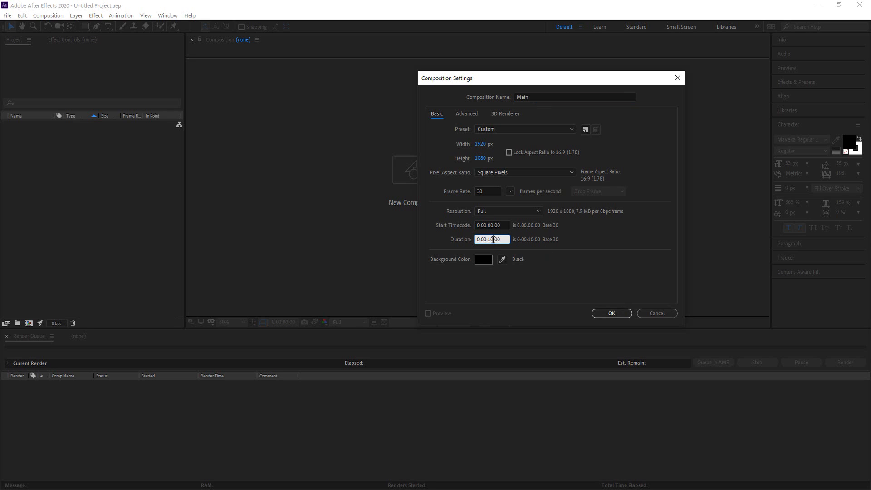
{"action": "key", "text": "BackSpace"}
{"action": "key", "text": "BackSpace"}
{"action": "type", "text": "5"}
{"action": "left_click", "coordinate": [611, 313]}
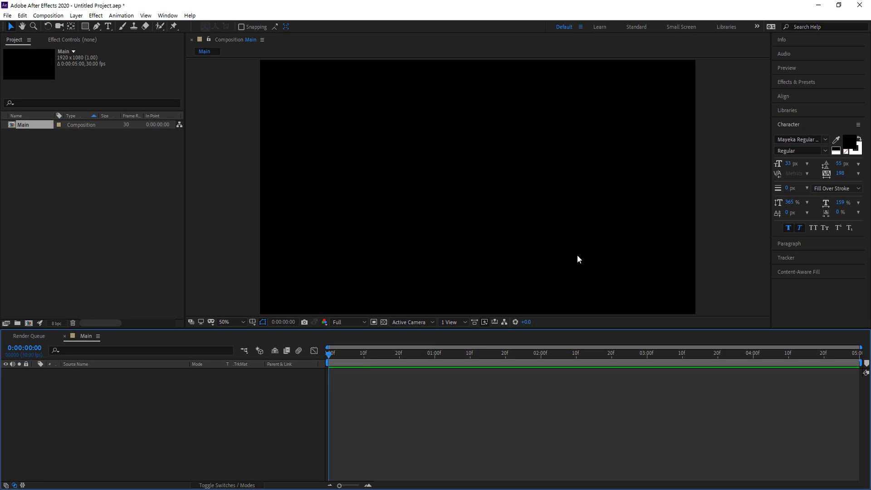
{"action": "left_click", "coordinate": [384, 321]}
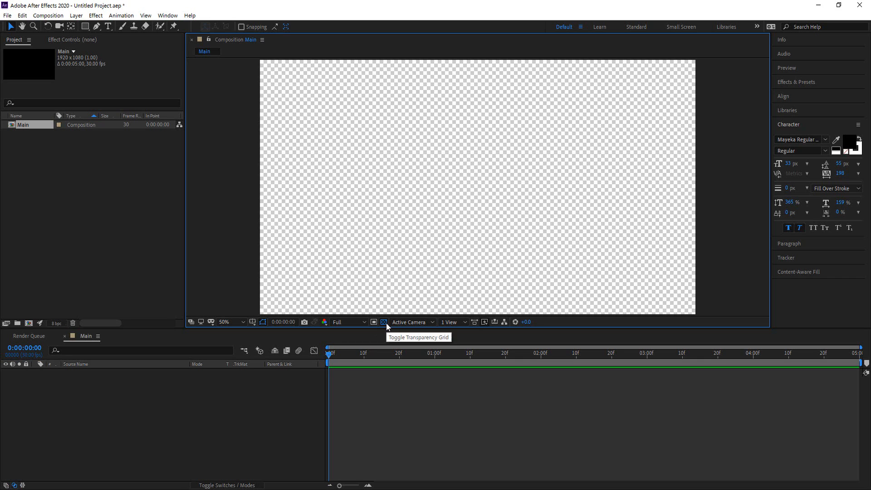
Step: Add a full-size solid layer in red (FF0000) to the Main composition
{"action": "left_click", "coordinate": [195, 380]}
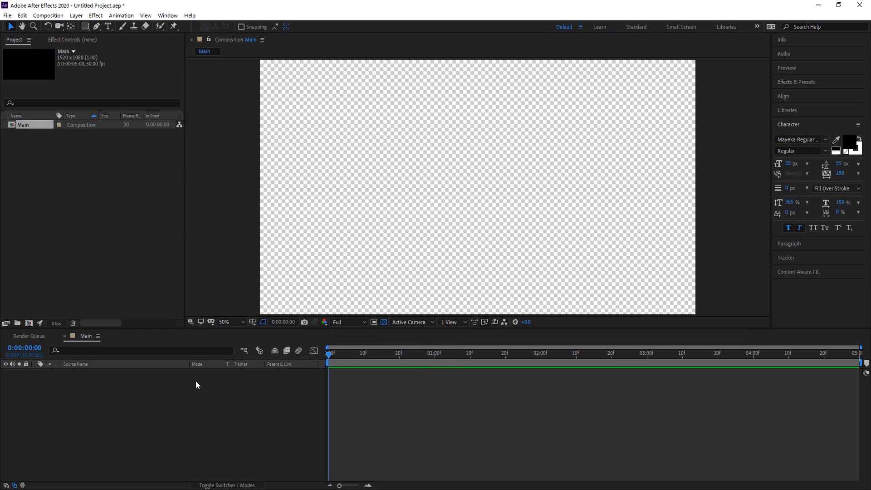
{"action": "right_click", "coordinate": [184, 407]}
{"action": "mouse_move", "coordinate": [230, 307]}
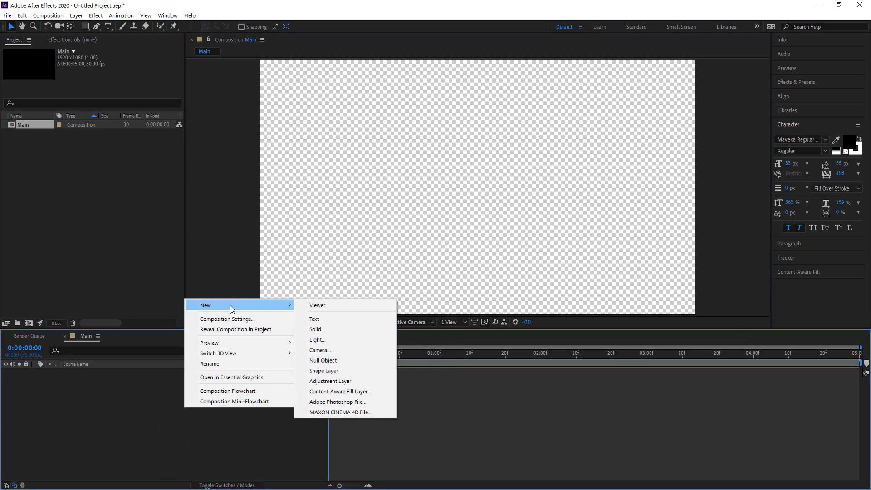
{"action": "left_click", "coordinate": [317, 330]}
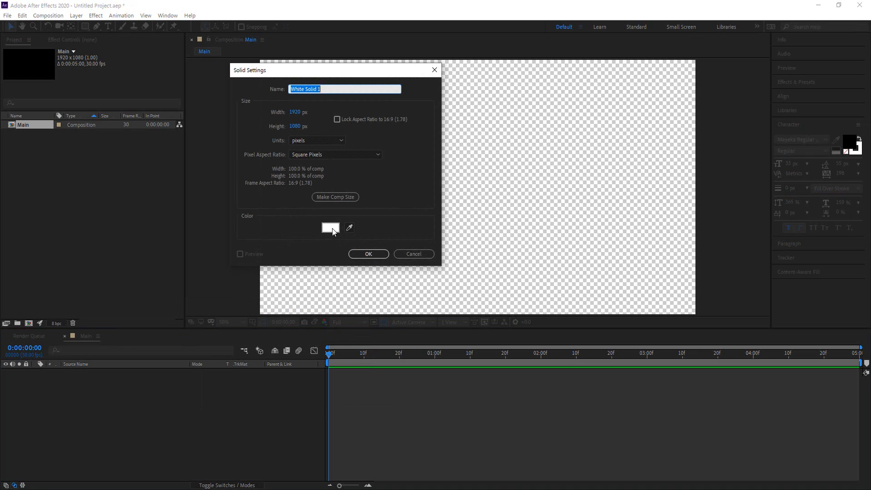
{"action": "left_click", "coordinate": [334, 230]}
{"action": "type", "text": "ff0000"}
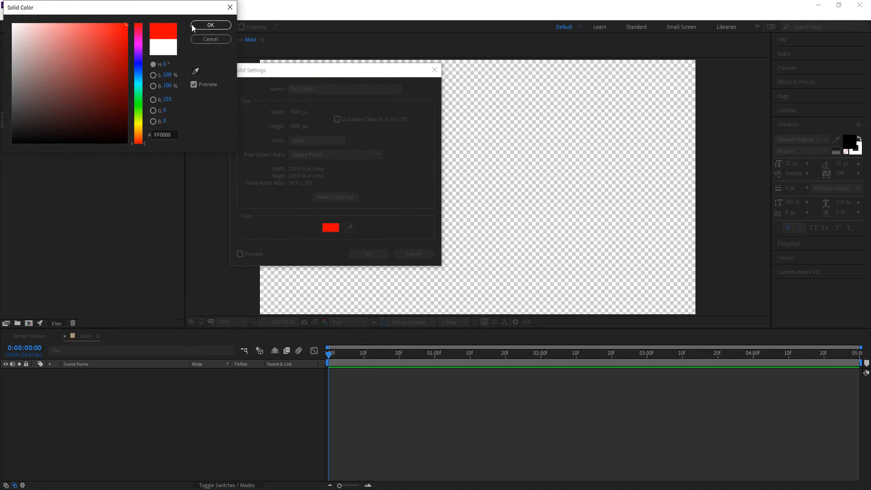
{"action": "key", "text": "Return"}
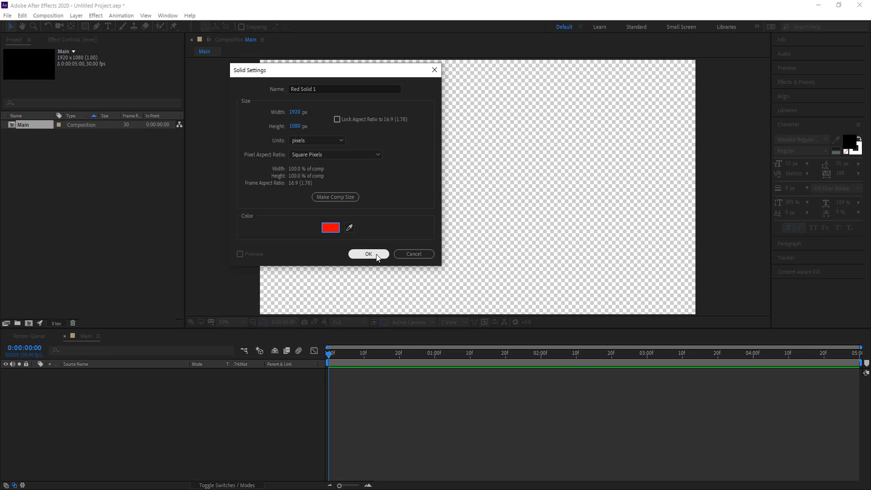
{"action": "left_click", "coordinate": [376, 254]}
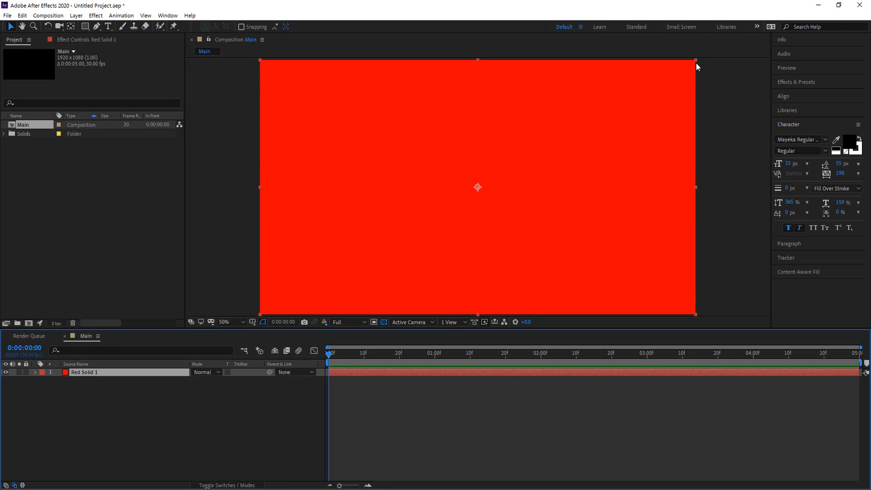
Step: Scale the red solid down to a bar of about 32% × 11% and place it lower left at about 410, 890
{"action": "left_click_drag", "start_coordinate": [696, 59], "coordinate": [550, 174]}
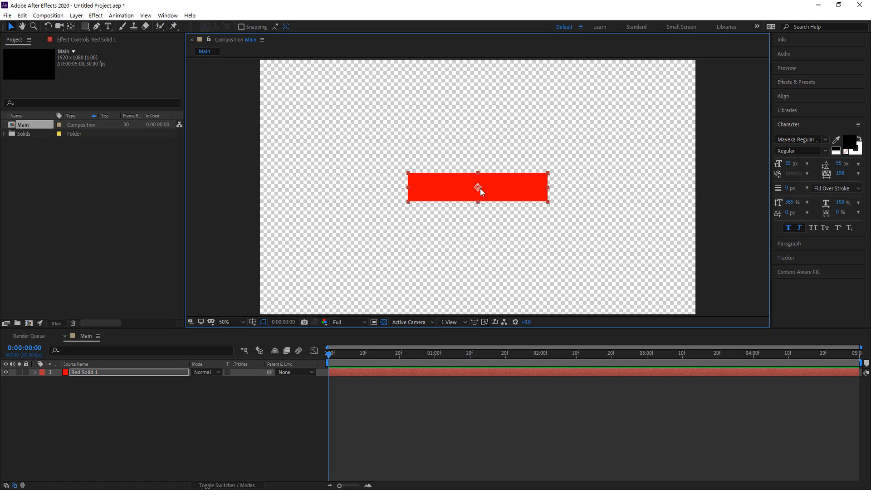
{"action": "left_click_drag", "start_coordinate": [491, 187], "coordinate": [368, 269]}
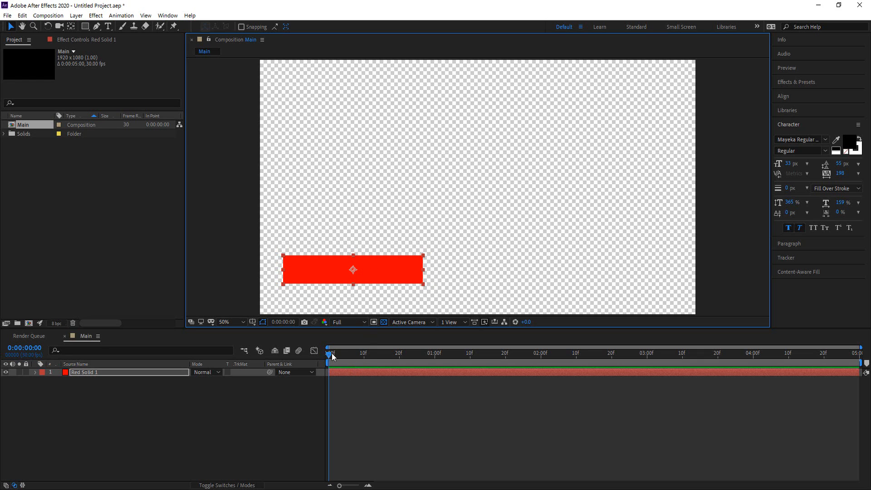
Step: Keyframe the red bar's Position to slide in from X -426 at 0:00 to X 438 at 1 second
{"action": "left_click", "coordinate": [36, 372]}
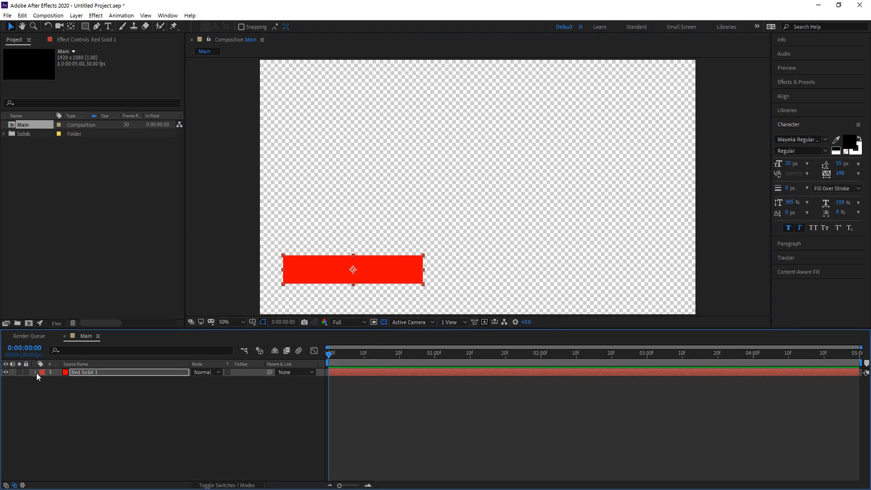
{"action": "left_click", "coordinate": [36, 372]}
{"action": "left_click", "coordinate": [43, 381]}
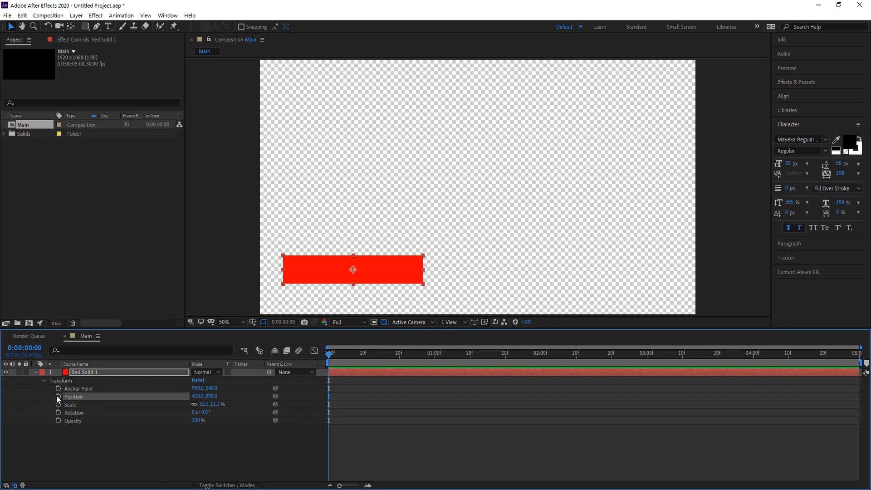
{"action": "left_click", "coordinate": [58, 396]}
{"action": "left_click_drag", "start_coordinate": [196, 397], "coordinate": [3, 396]}
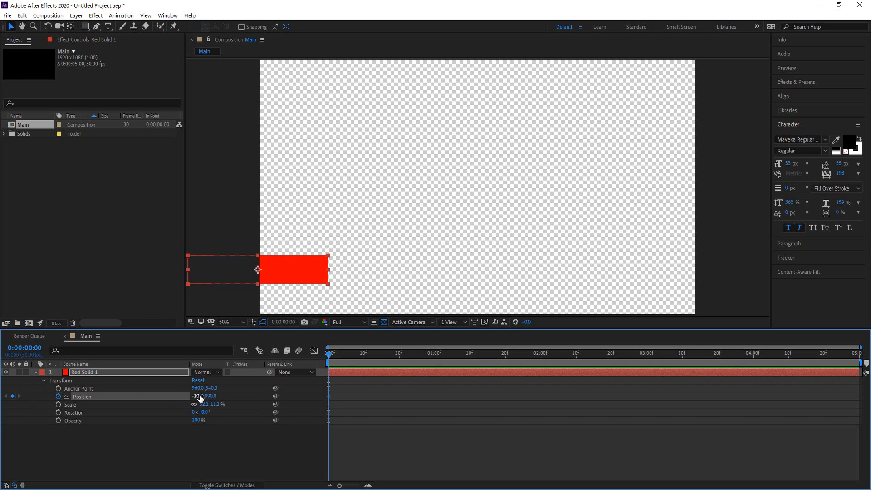
{"action": "left_click_drag", "start_coordinate": [200, 398], "coordinate": [8, 395]}
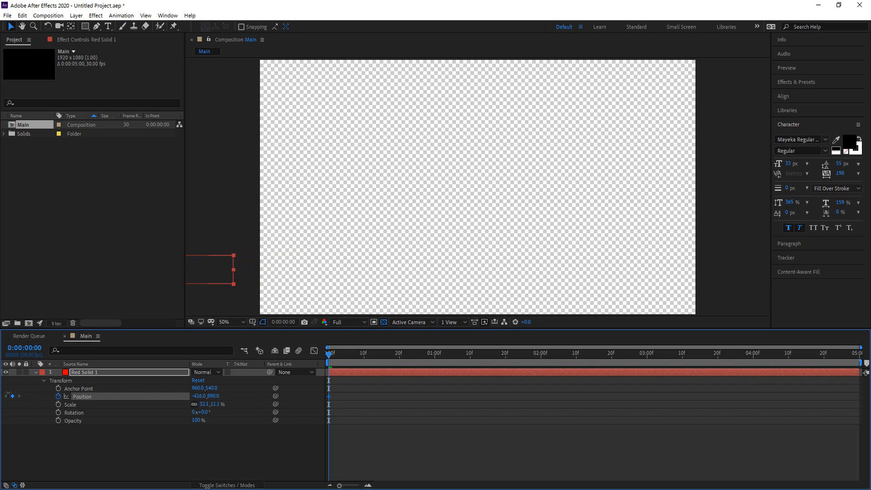
{"action": "left_click_drag", "start_coordinate": [330, 353], "coordinate": [437, 363]}
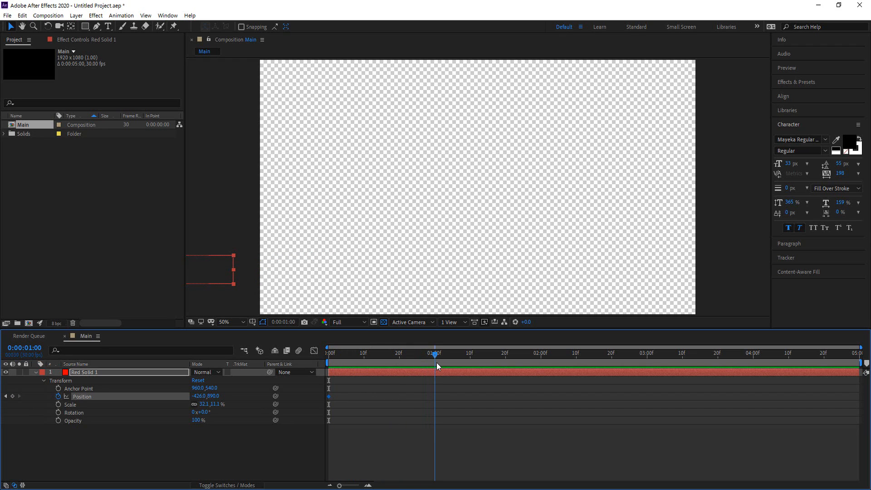
{"action": "left_click_drag", "start_coordinate": [198, 397], "coordinate": [594, 404]}
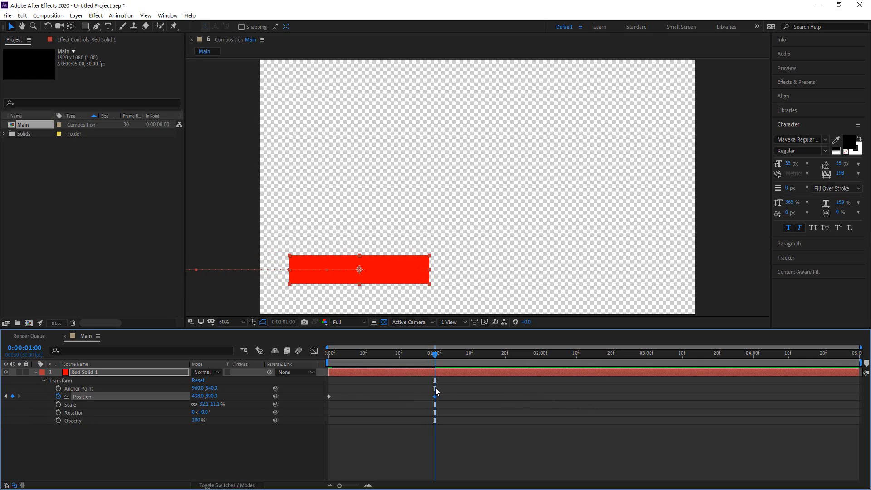
Step: Apply Easy Ease to both Position keyframes and reshape the speed graph to peak early, previewing the motion
{"action": "left_click_drag", "start_coordinate": [448, 392], "coordinate": [320, 404]}
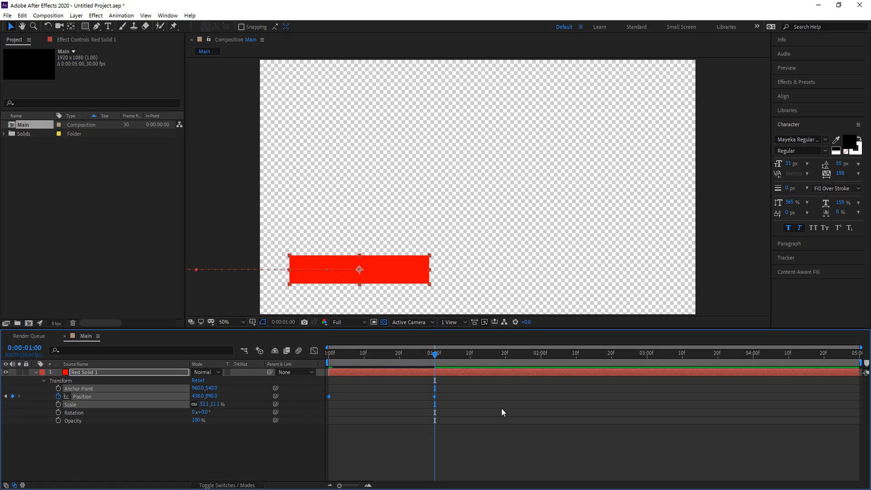
{"action": "key", "text": "F10"}
{"action": "left_click", "coordinate": [317, 352]}
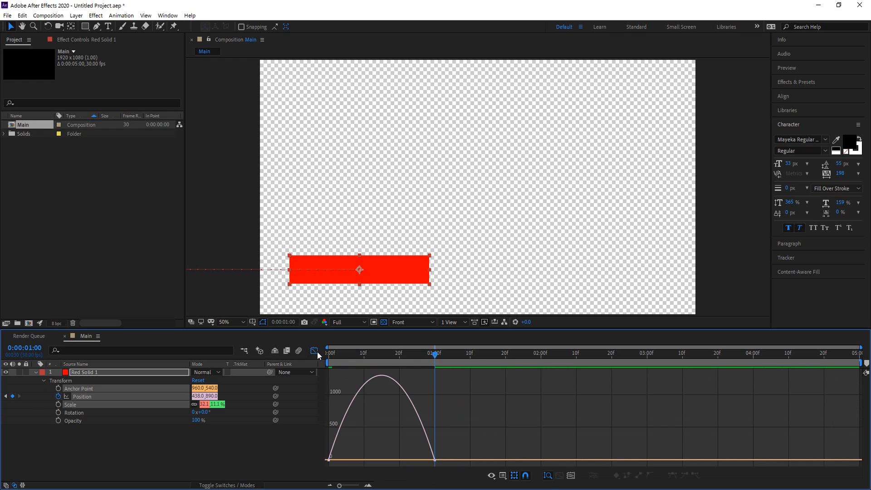
{"action": "left_click_drag", "start_coordinate": [452, 451], "coordinate": [382, 460]}
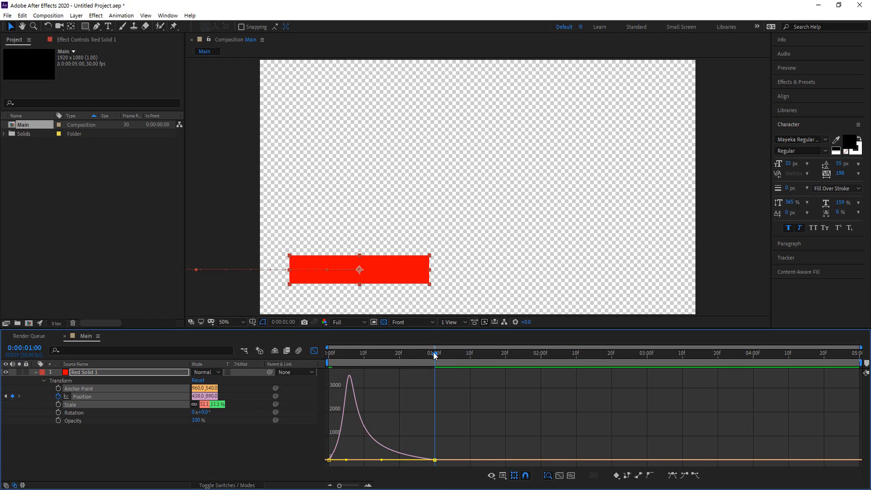
{"action": "left_click_drag", "start_coordinate": [433, 352], "coordinate": [306, 369]}
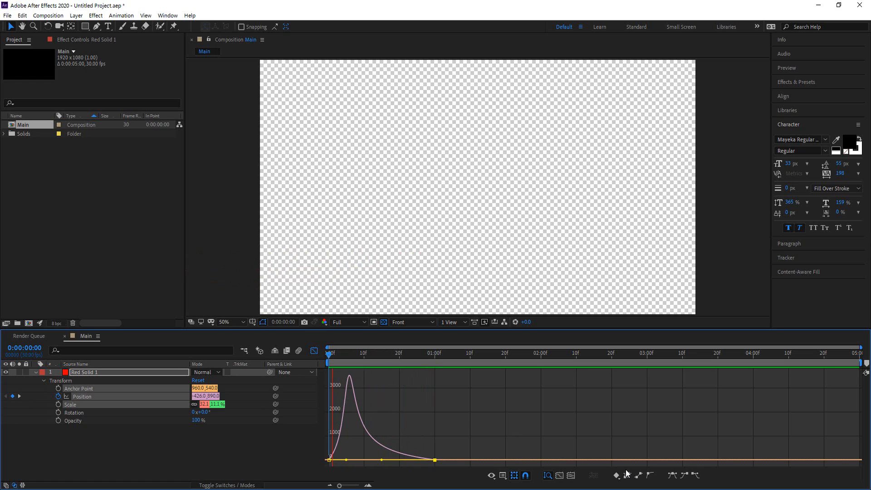
{"action": "key", "text": "space"}
{"action": "key", "text": "space"}
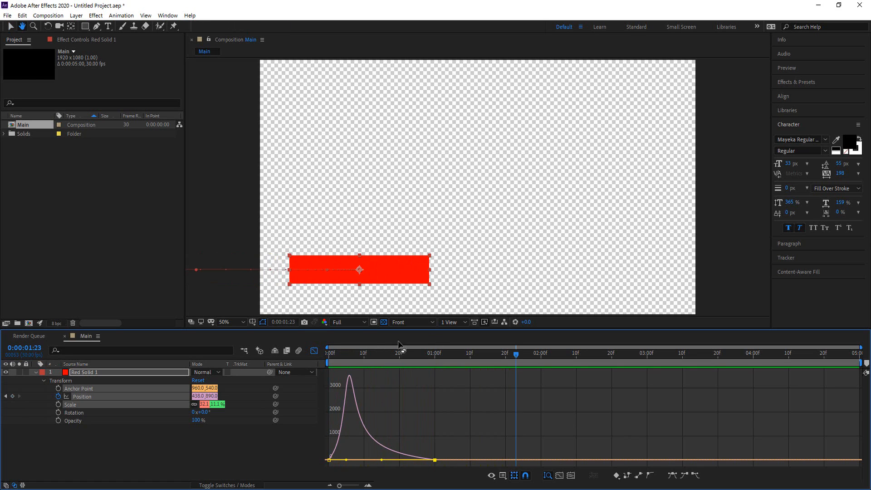
{"action": "left_click", "coordinate": [315, 352]}
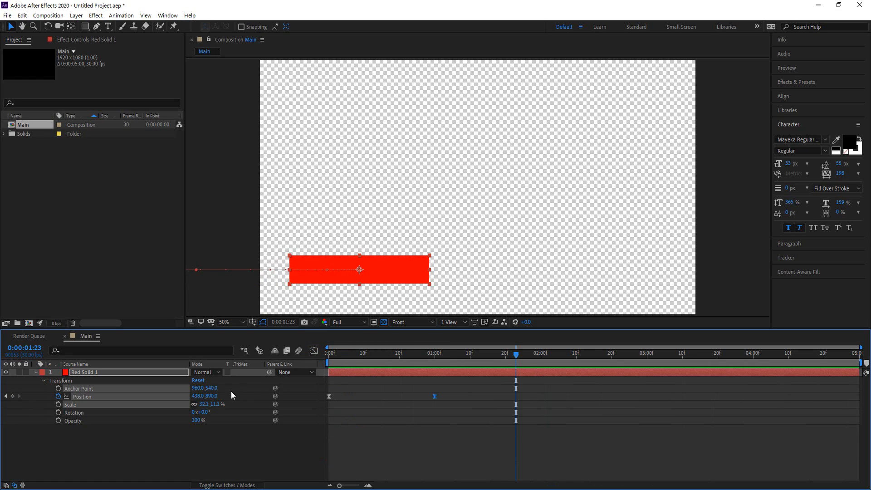
Step: Copy the red bar's two Position keyframes and paste them at 4 seconds
{"action": "left_click_drag", "start_coordinate": [461, 389], "coordinate": [313, 404]}
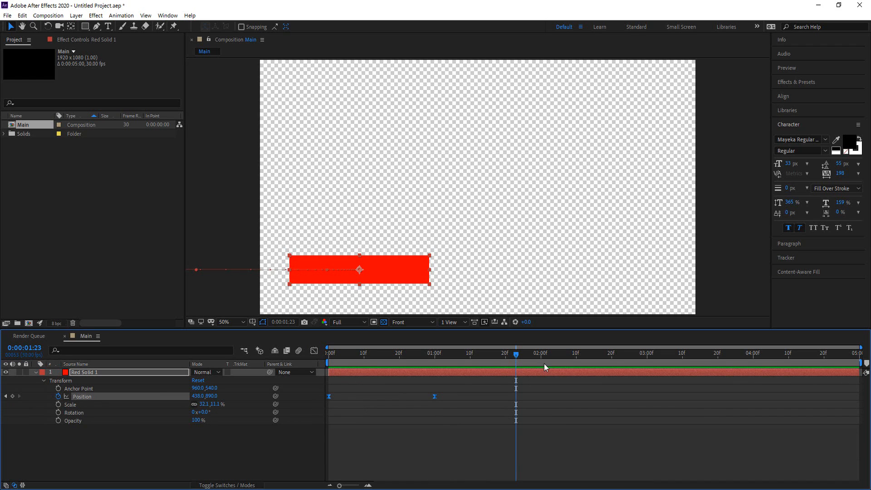
{"action": "left_click_drag", "start_coordinate": [516, 356], "coordinate": [755, 369]}
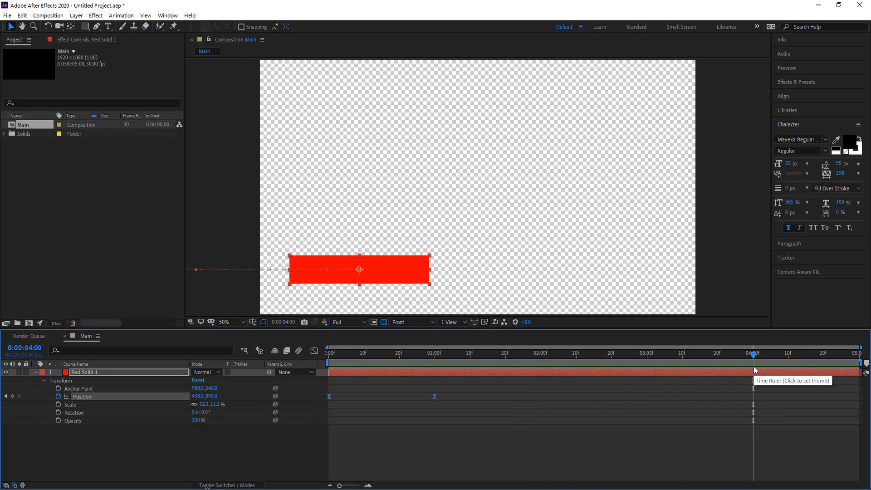
{"action": "key", "text": "ctrl+v"}
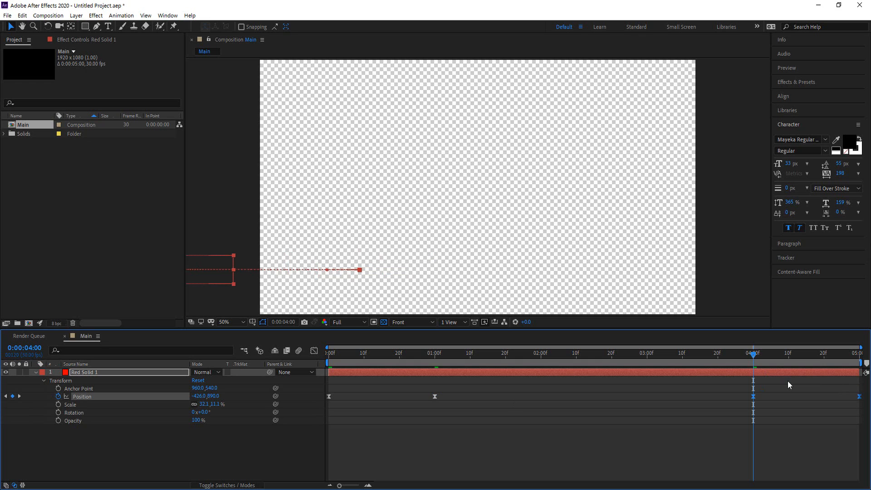
Step: Swap the two pasted Position keyframes so the on-screen one sits at 0:00:04:00 and the off-screen one at 0:00:04:29
{"action": "left_click", "coordinate": [777, 454]}
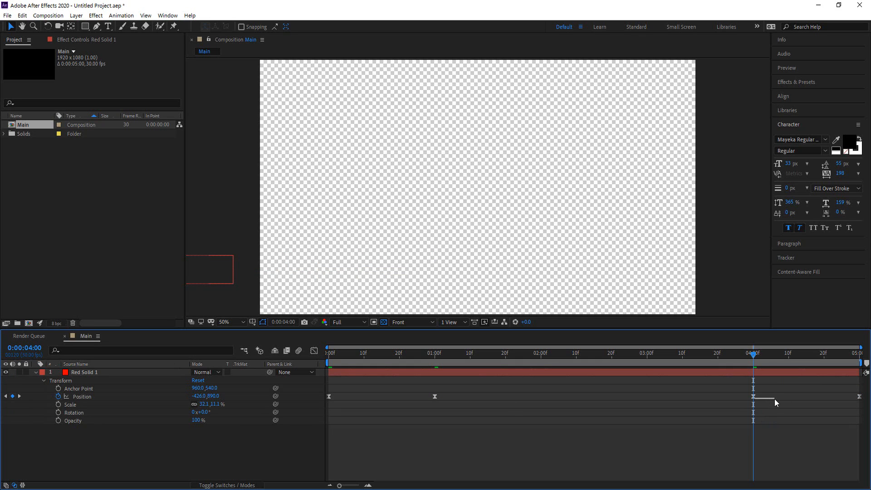
{"action": "left_click_drag", "start_coordinate": [752, 396], "coordinate": [792, 396]}
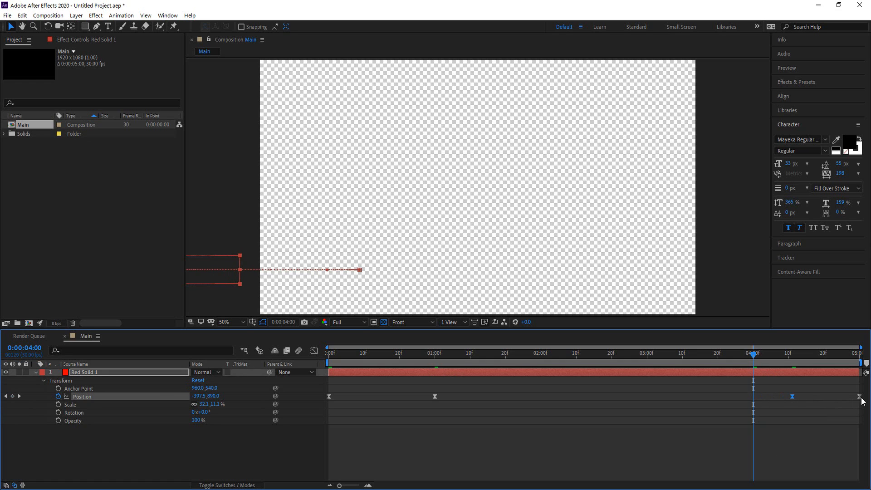
{"action": "left_click_drag", "start_coordinate": [860, 397], "coordinate": [755, 399]}
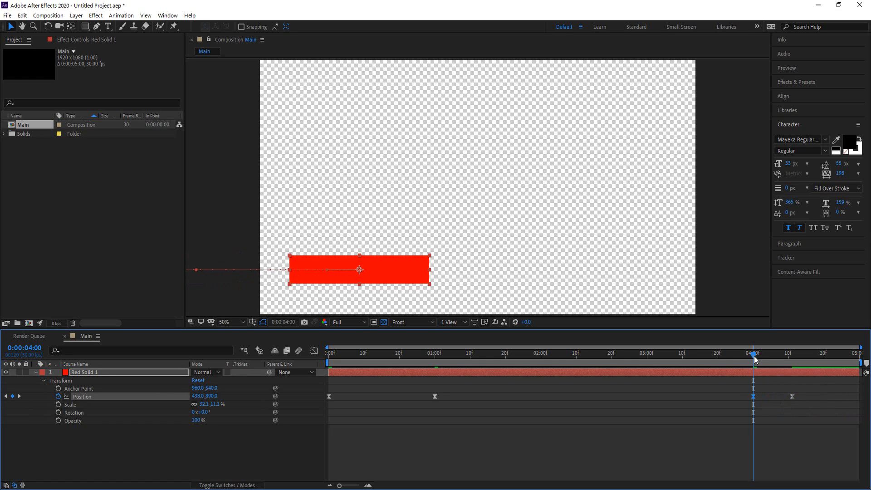
{"action": "key", "text": "End"}
{"action": "left_click_drag", "start_coordinate": [792, 397], "coordinate": [857, 398]}
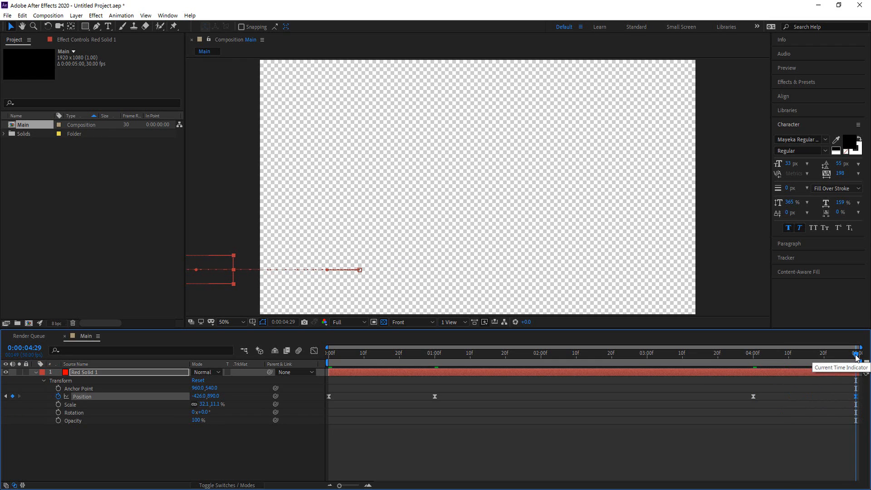
Step: Preview the red bar's slide animation from the start and collapse its layer properties
{"action": "left_click_drag", "start_coordinate": [856, 355], "coordinate": [374, 384]}
{"action": "key", "text": "Home"}
{"action": "key", "text": "space"}
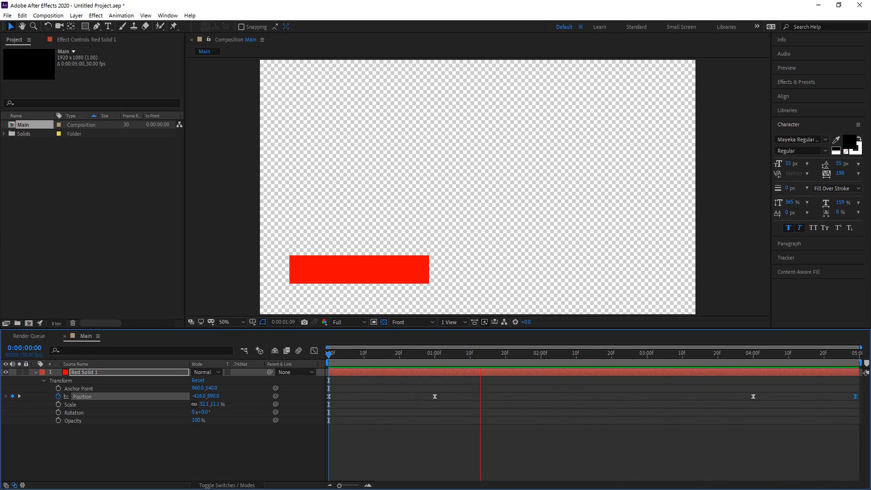
{"action": "left_click", "coordinate": [572, 354]}
{"action": "left_click_drag", "start_coordinate": [572, 356], "coordinate": [534, 359]}
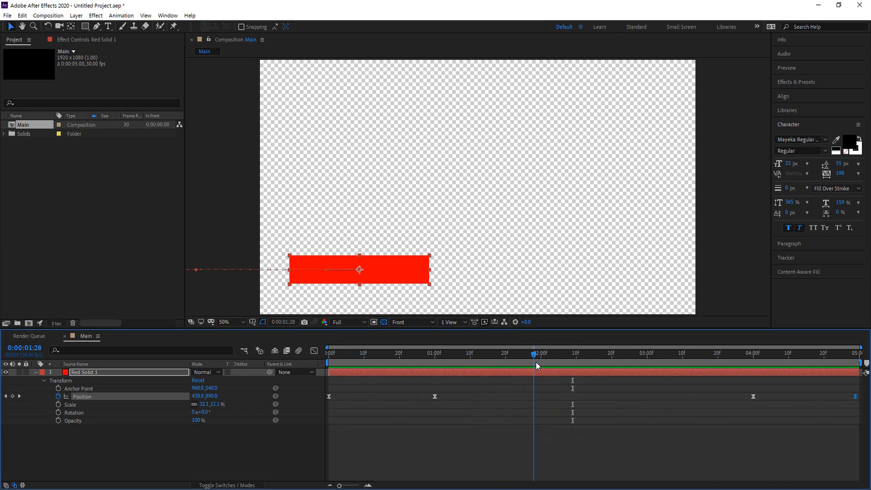
{"action": "left_click", "coordinate": [214, 460]}
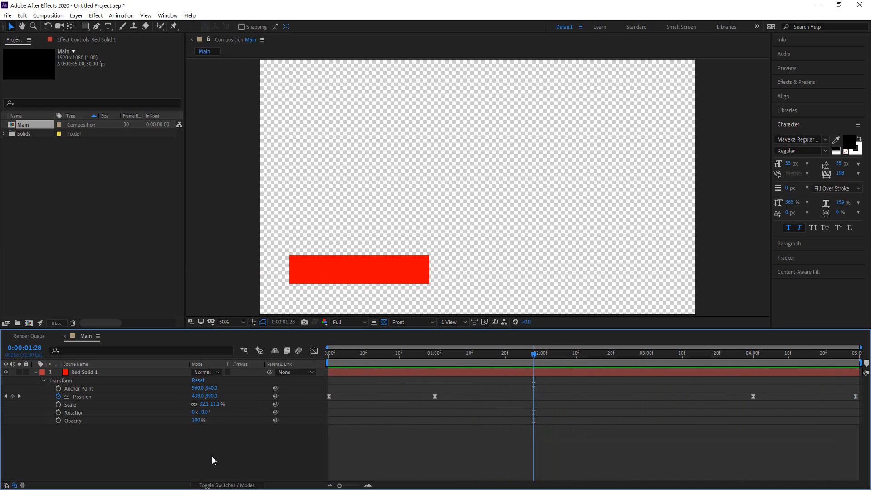
{"action": "left_click", "coordinate": [35, 372]}
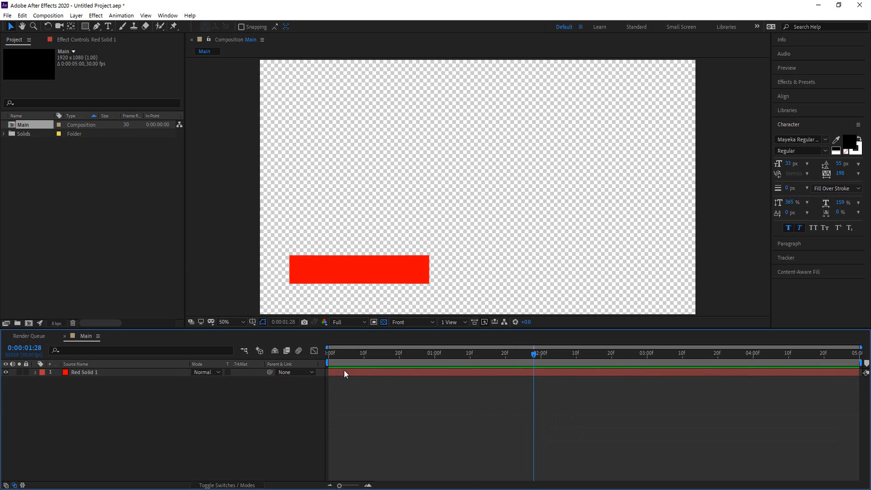
Step: Turn off the transparency grid and add a text layer reading "FB DESIGNZ" to the Main composition
{"action": "left_click", "coordinate": [386, 321]}
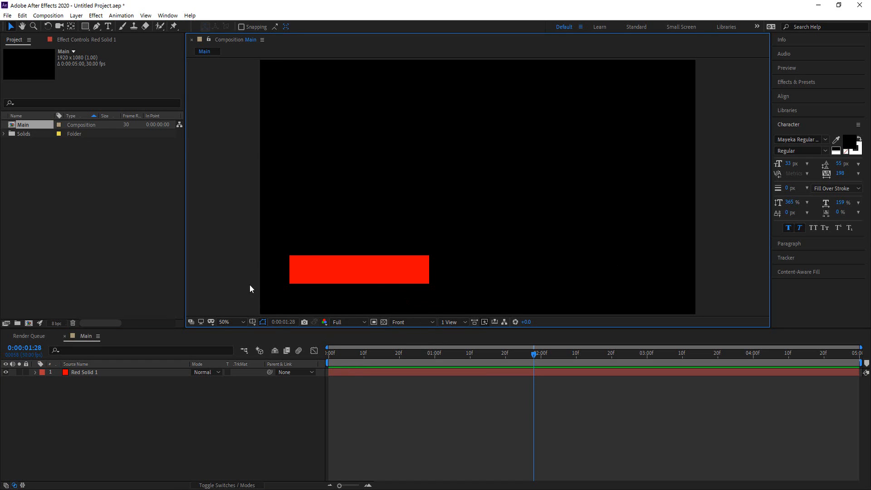
{"action": "key", "text": "ctrl+s"}
{"action": "left_click", "coordinate": [119, 387]}
{"action": "right_click", "coordinate": [139, 392]}
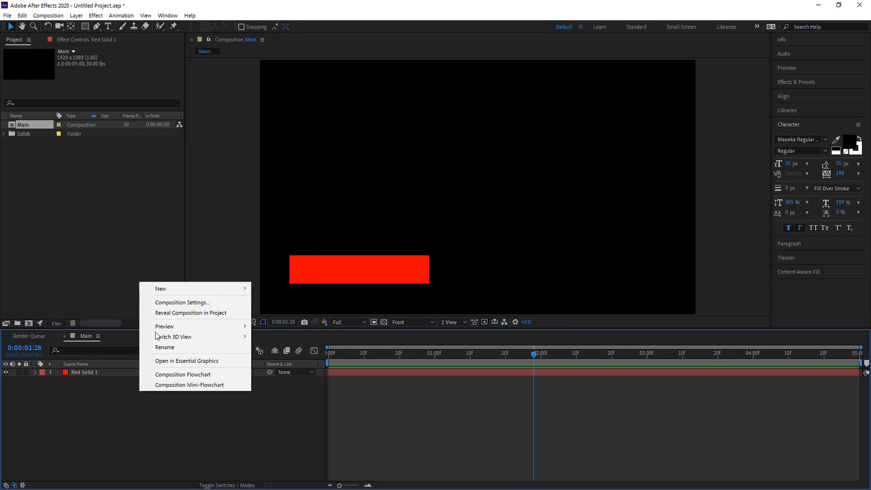
{"action": "mouse_move", "coordinate": [168, 290]}
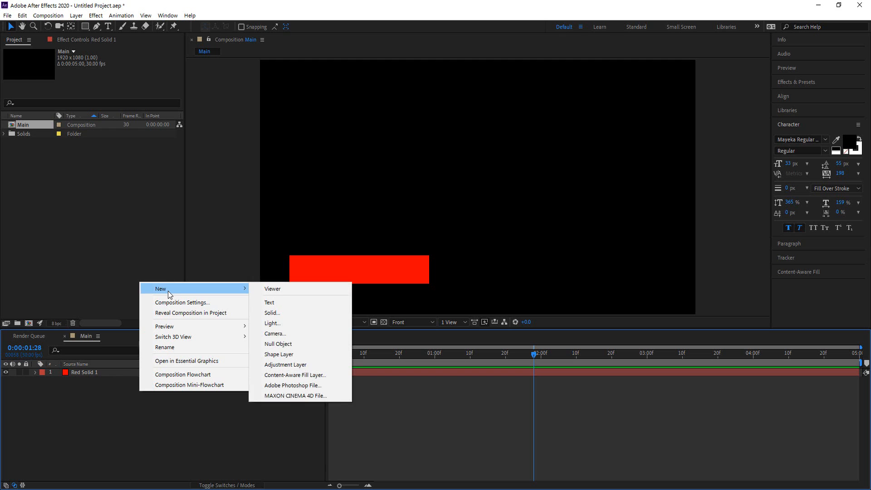
{"action": "left_click", "coordinate": [279, 303]}
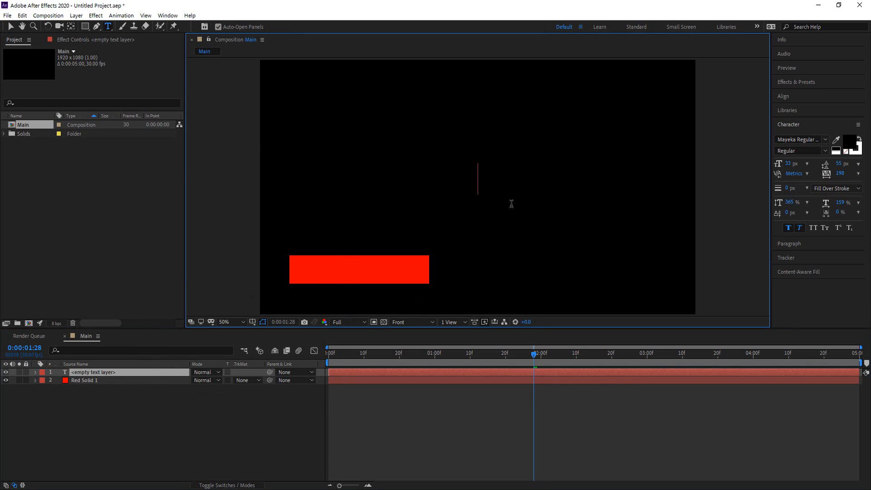
{"action": "type", "text": "FB DESIGNZ"}
Step: Set the fill colour of the whole FB DESIGNZ text to white
{"action": "triple_click", "coordinate": [554, 180]}
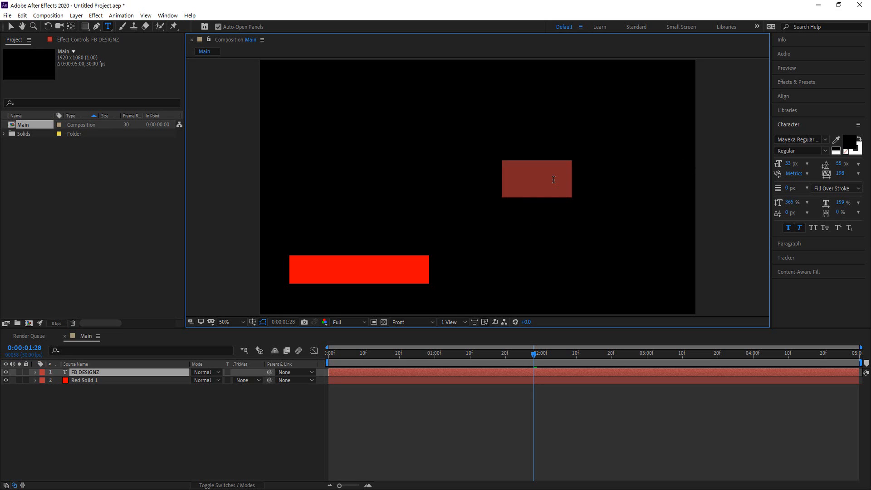
{"action": "left_click", "coordinate": [850, 141]}
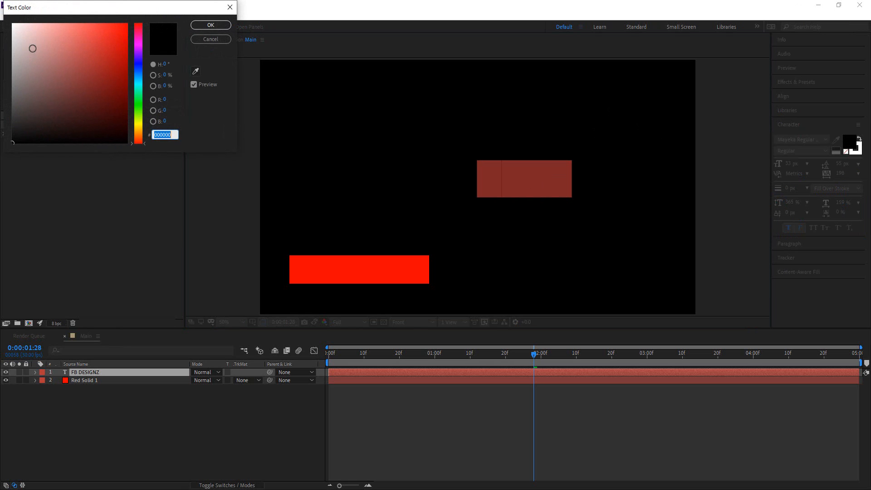
{"action": "left_click", "coordinate": [12, 24]}
{"action": "left_click", "coordinate": [211, 25]}
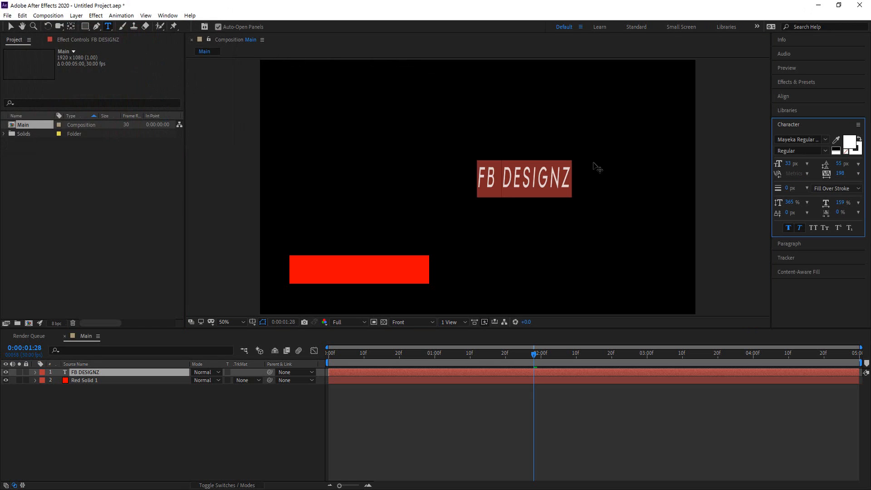
Step: Move the FB DESIGNZ text onto the red bar and stretch it slightly wider
{"action": "left_click", "coordinate": [12, 28]}
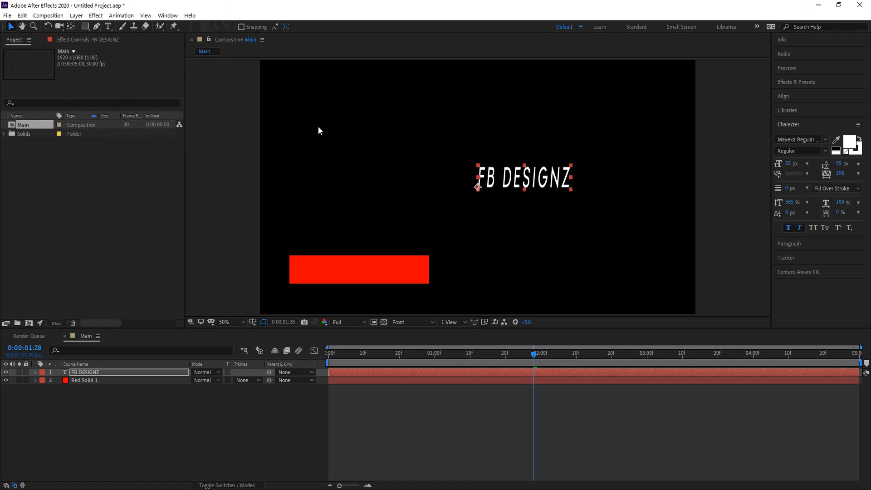
{"action": "left_click_drag", "start_coordinate": [527, 184], "coordinate": [365, 274]}
{"action": "key", "text": "Caps_Lock"}
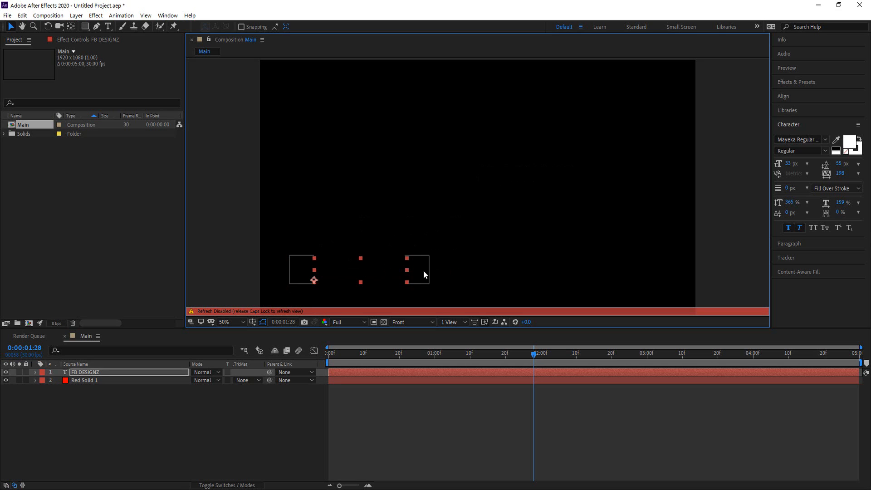
{"action": "key", "text": "Caps_Lock"}
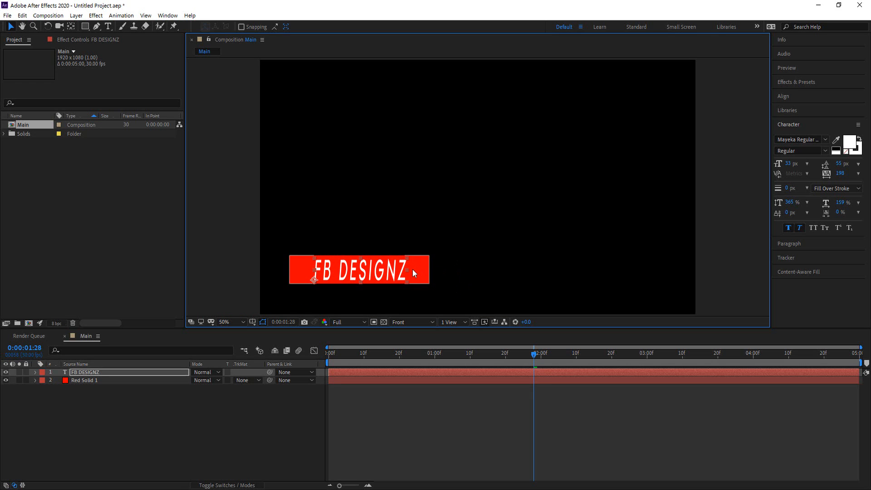
{"action": "left_click_drag", "start_coordinate": [407, 270], "coordinate": [416, 271]}
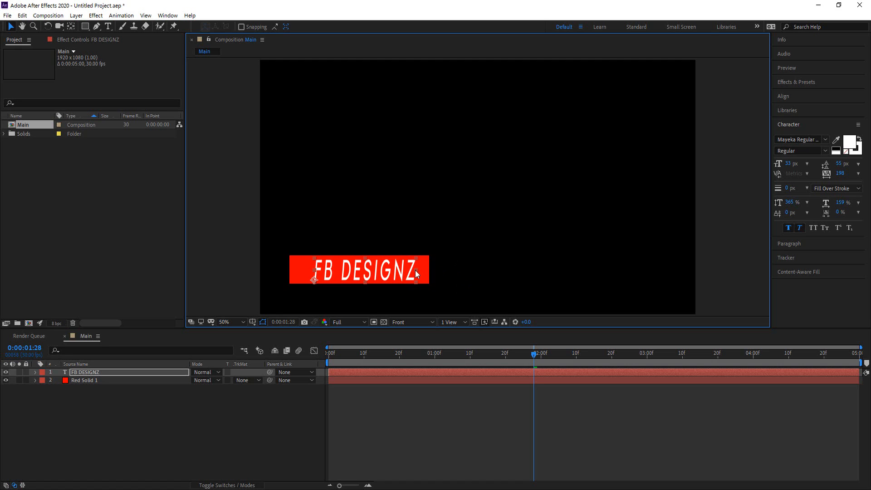
{"action": "mouse_move", "coordinate": [314, 271]}
{"action": "left_mouse_down"}
{"action": "mouse_move", "coordinate": [306, 271]}
{"action": "mouse_move", "coordinate": [314, 271]}
{"action": "left_mouse_up"}
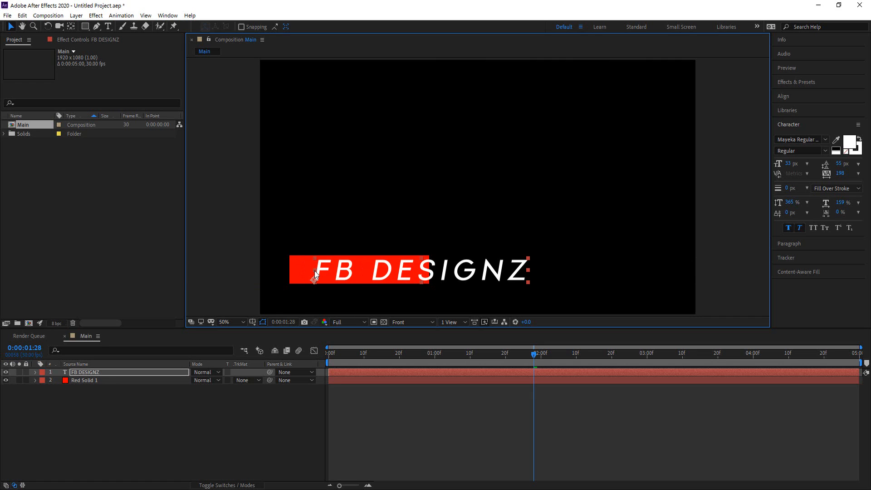
{"action": "left_click", "coordinate": [23, 15]}
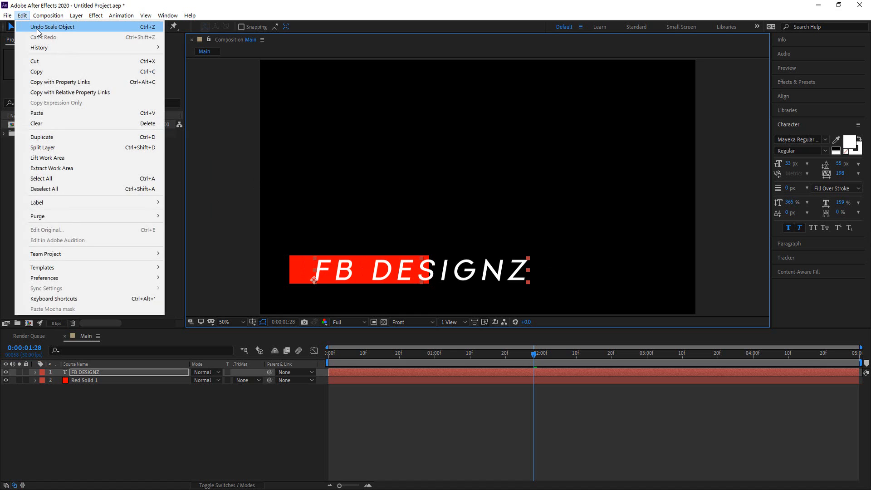
{"action": "left_click", "coordinate": [38, 28]}
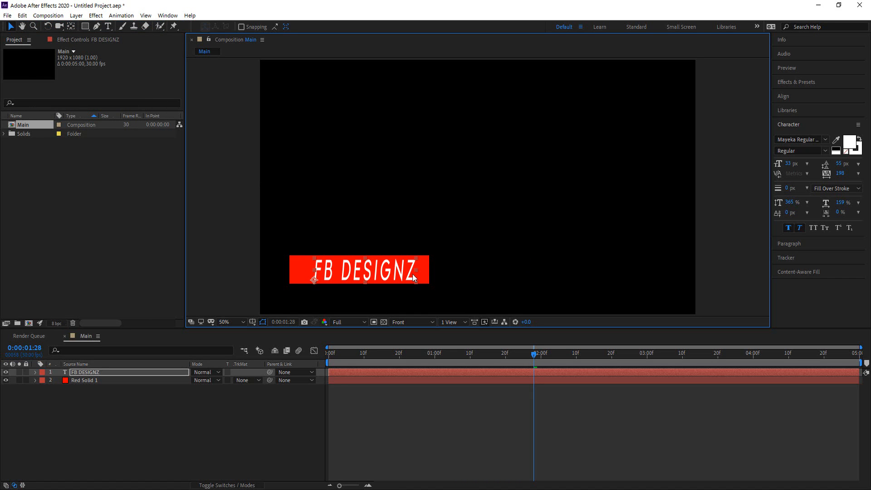
Step: Widen the FB DESIGNZ text a little more and centre it within the red bar
{"action": "left_click_drag", "start_coordinate": [417, 271], "coordinate": [388, 271]}
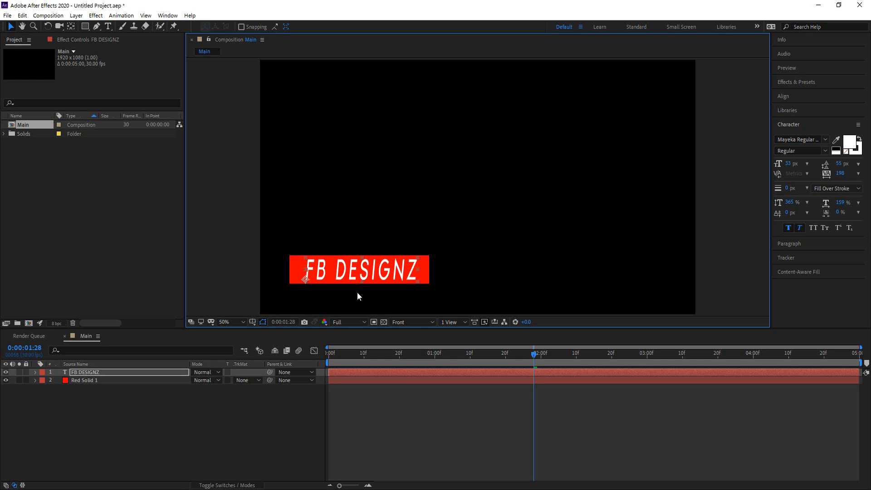
{"action": "mouse_move", "coordinate": [304, 280]}
{"action": "left_mouse_down"}
{"action": "mouse_move", "coordinate": [317, 279]}
{"action": "mouse_move", "coordinate": [297, 279]}
{"action": "mouse_move", "coordinate": [305, 278]}
{"action": "left_mouse_up"}
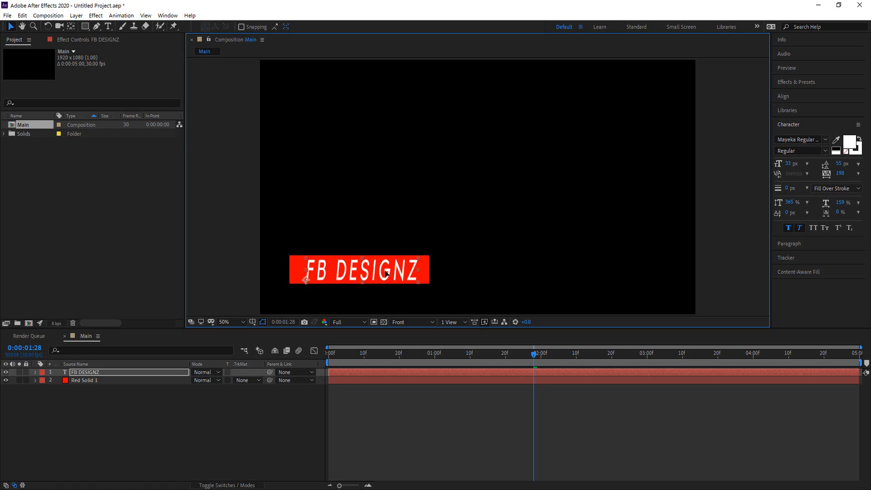
Step: Set the red bar's track matte to Alpha Inverted Matte "FB DESIGNZ" and check the cut-out text against the transparency grid
{"action": "left_click", "coordinate": [94, 380]}
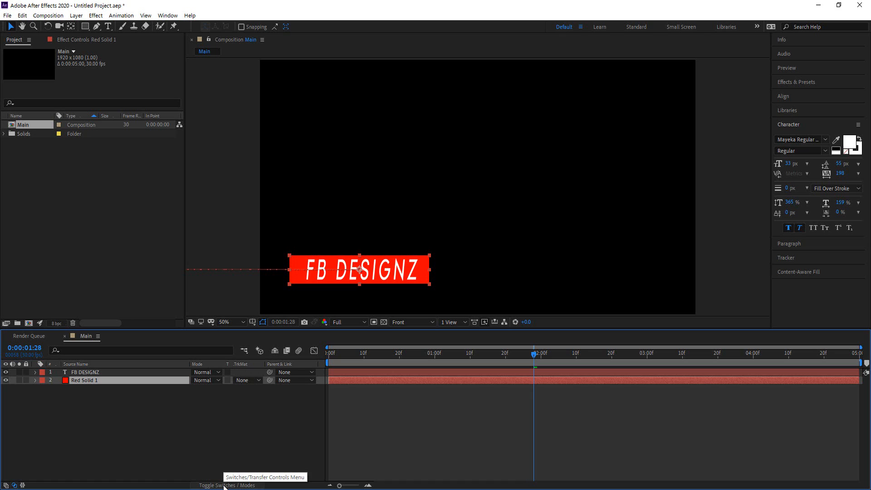
{"action": "left_click", "coordinate": [252, 381]}
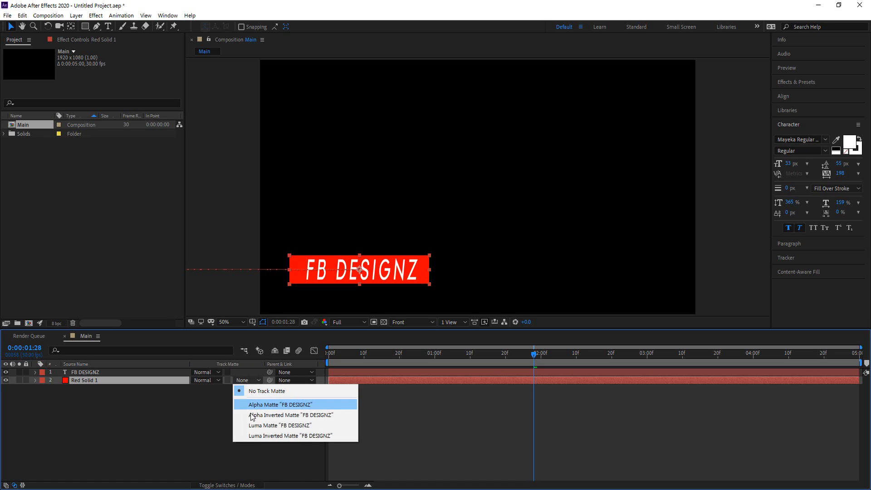
{"action": "left_click", "coordinate": [265, 415]}
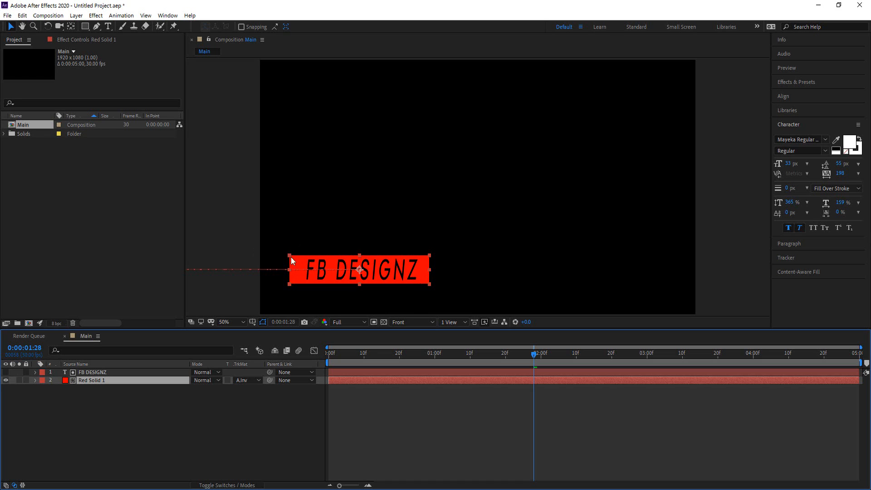
{"action": "left_click_drag", "start_coordinate": [536, 356], "coordinate": [497, 369]}
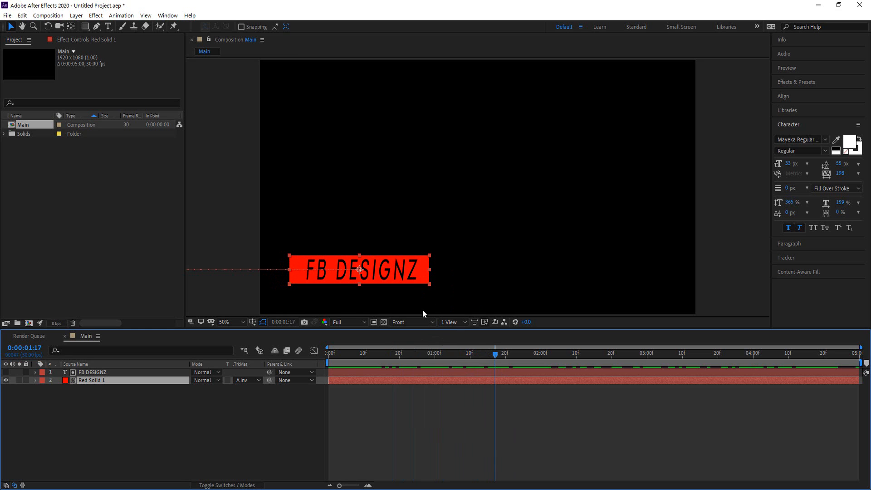
{"action": "left_click", "coordinate": [384, 322]}
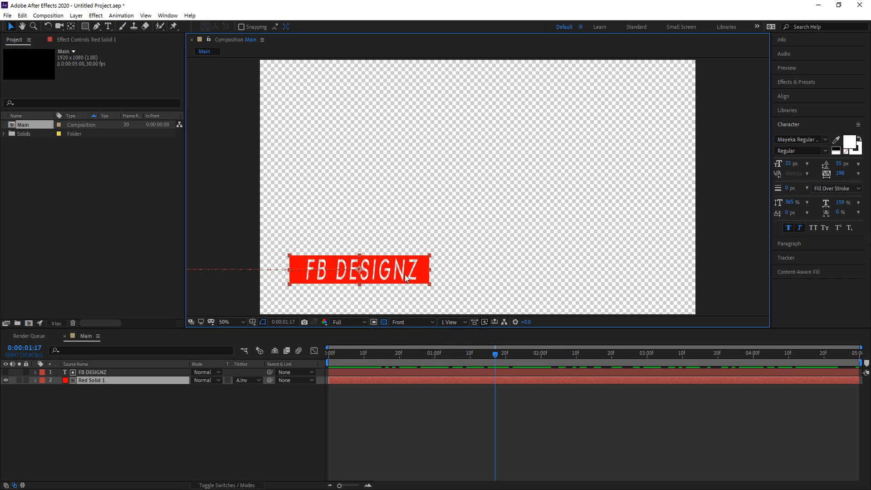
{"action": "left_click", "coordinate": [384, 322]}
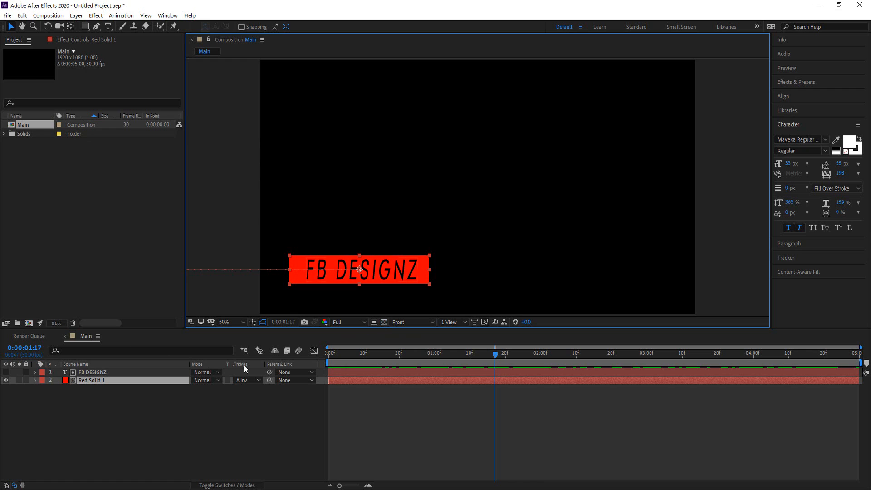
Step: Duplicate the red bar layer, Red Solid 1
{"action": "left_click", "coordinate": [98, 380]}
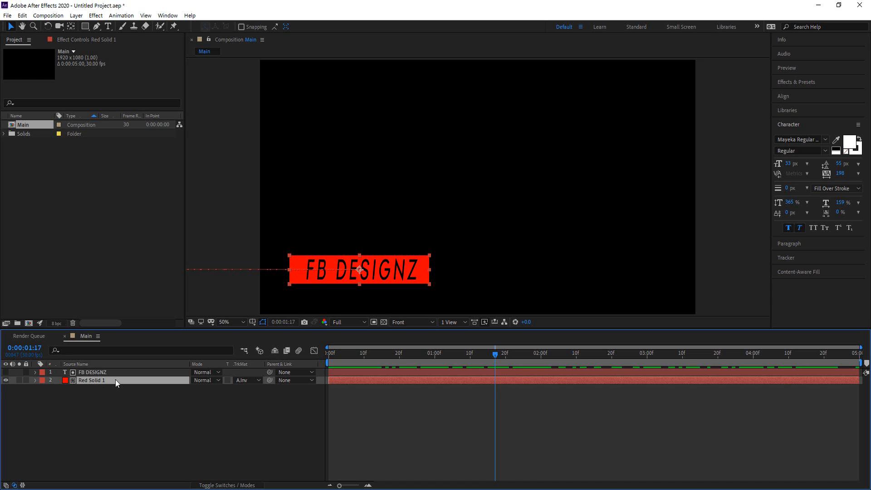
{"action": "key", "text": "ctrl+d"}
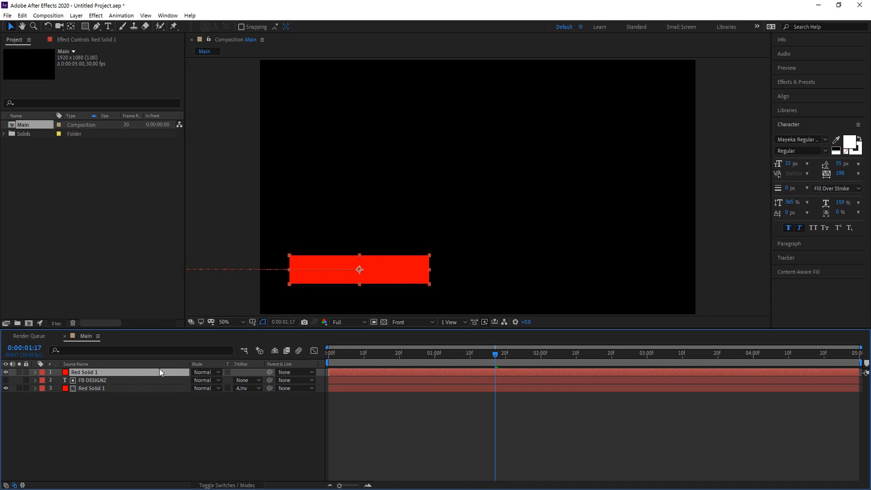
{"action": "key", "text": "ctrl+s"}
{"action": "left_click", "coordinate": [249, 486]}
{"action": "left_click", "coordinate": [249, 485]}
Step: Change the duplicated bar's solid colour to white (FFFFFF) as a new solid, leaving the original red solid unaffected
{"action": "left_click", "coordinate": [77, 16]}
{"action": "left_click", "coordinate": [118, 37]}
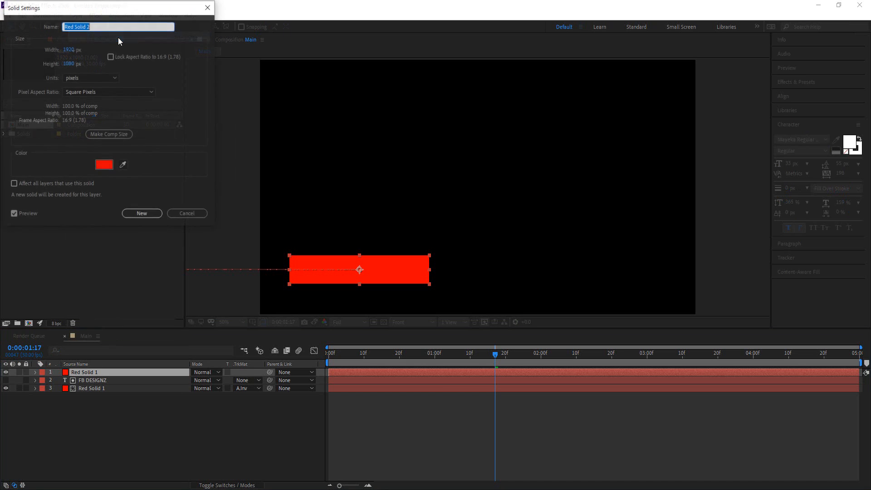
{"action": "left_click_drag", "start_coordinate": [130, 11], "coordinate": [290, 20]}
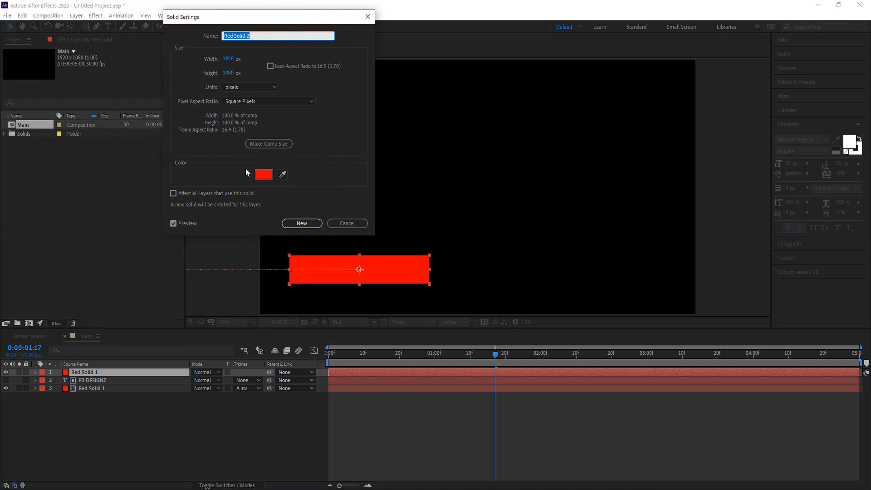
{"action": "left_click", "coordinate": [263, 174]}
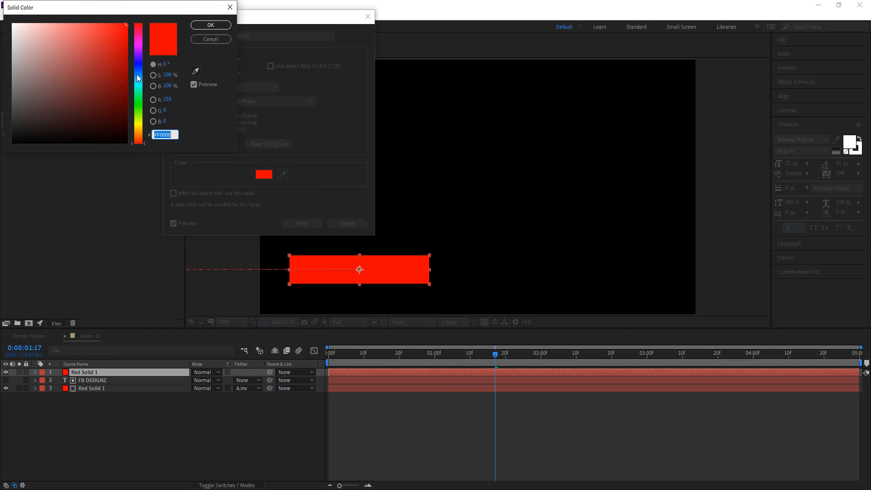
{"action": "type", "text": "FFFFFF"}
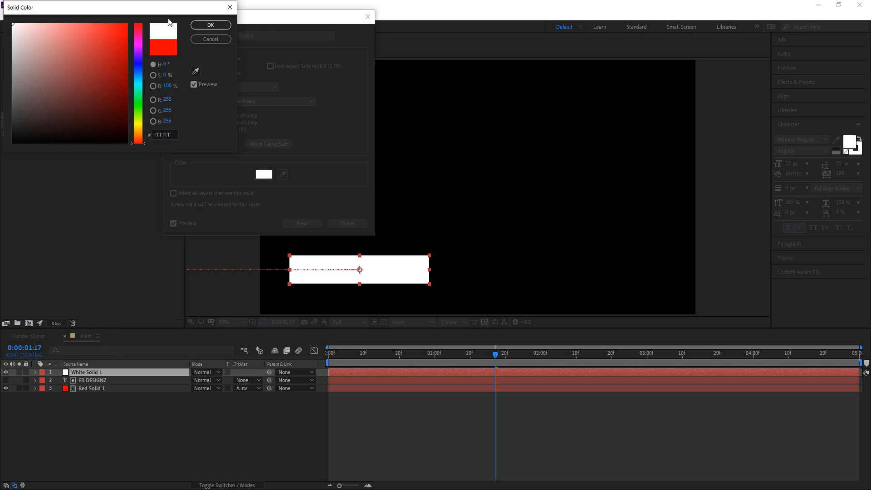
{"action": "left_click", "coordinate": [211, 24]}
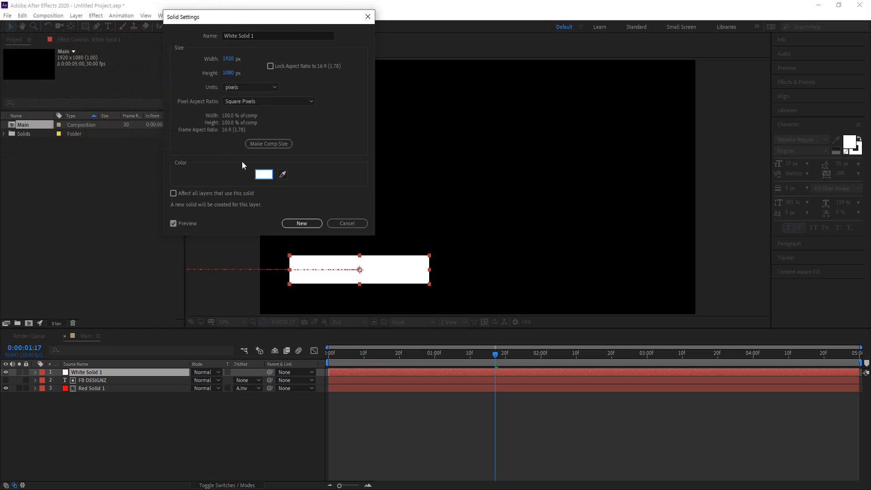
{"action": "left_click", "coordinate": [301, 225]}
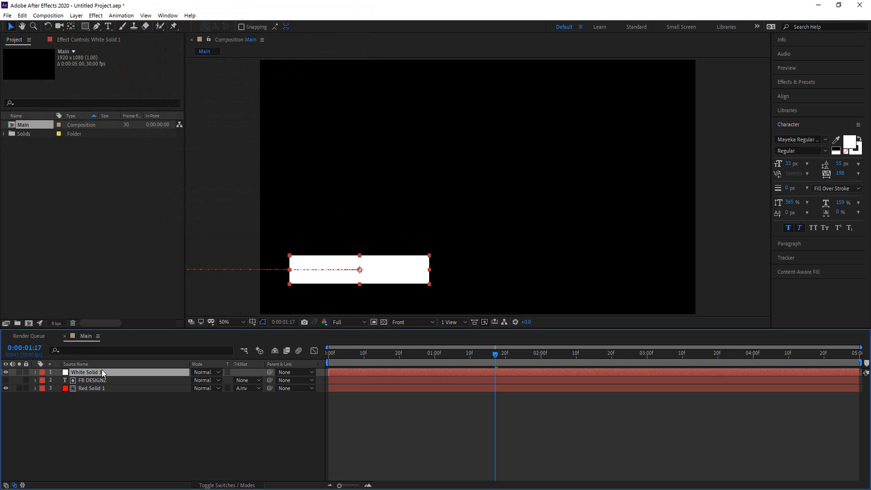
Step: Move the white bar layer beneath the red bar layer and set it to No Track Matte
{"action": "left_click_drag", "start_coordinate": [101, 371], "coordinate": [103, 392]}
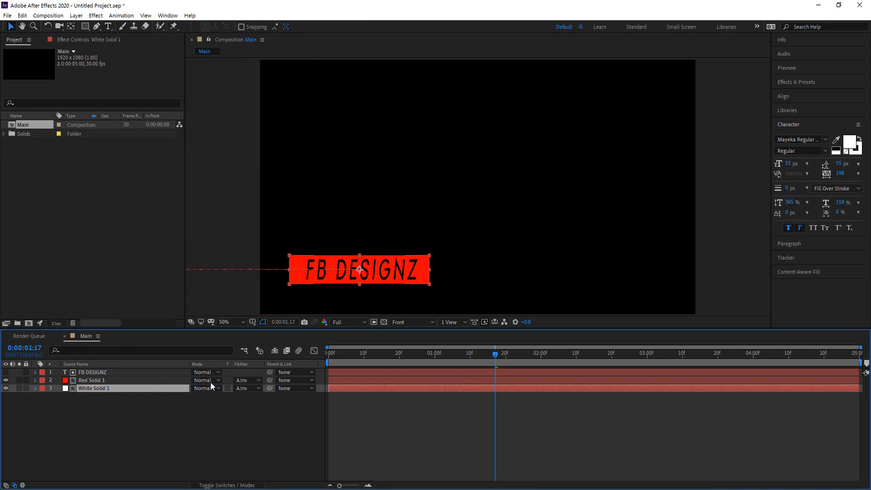
{"action": "left_click", "coordinate": [253, 389]}
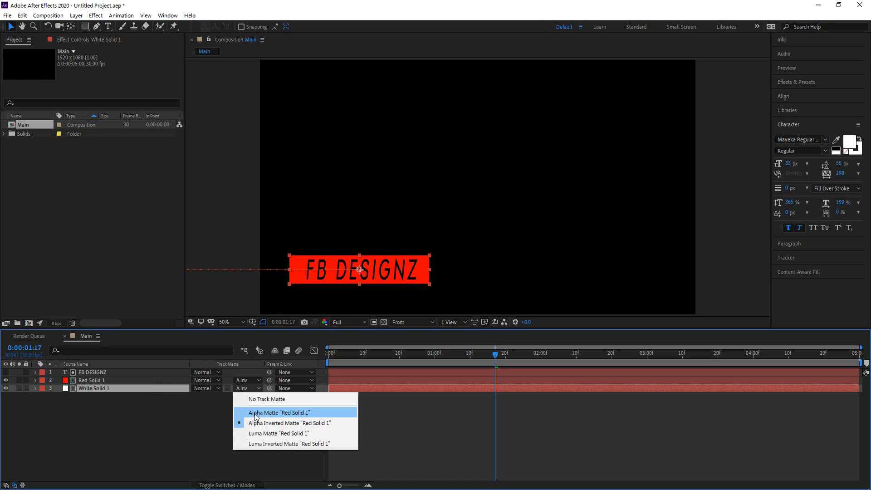
{"action": "left_click", "coordinate": [266, 399]}
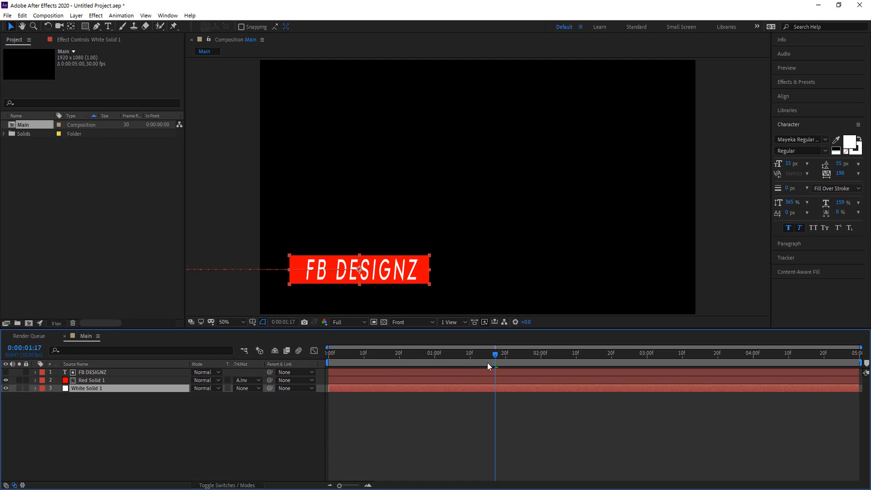
Step: Shift the white bar layer about 4 frames later in the timeline so it trails the red bar's slide-in
{"action": "left_click_drag", "start_coordinate": [494, 355], "coordinate": [304, 348]}
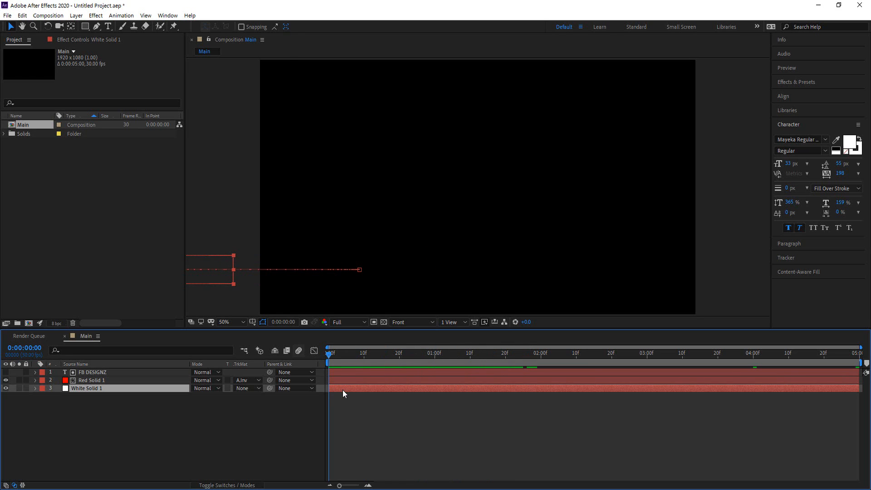
{"action": "left_click_drag", "start_coordinate": [329, 353], "coordinate": [427, 352]}
{"action": "left_click_drag", "start_coordinate": [351, 387], "coordinate": [366, 388]}
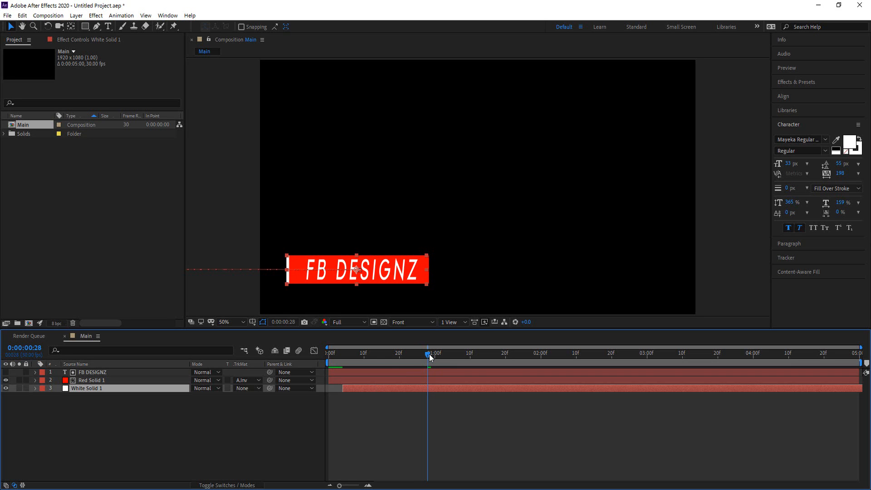
Step: Play the animation from the start, and move the white bar layer earlier so it starts about 1 frame after the red bar
{"action": "left_click_drag", "start_coordinate": [426, 356], "coordinate": [267, 363]}
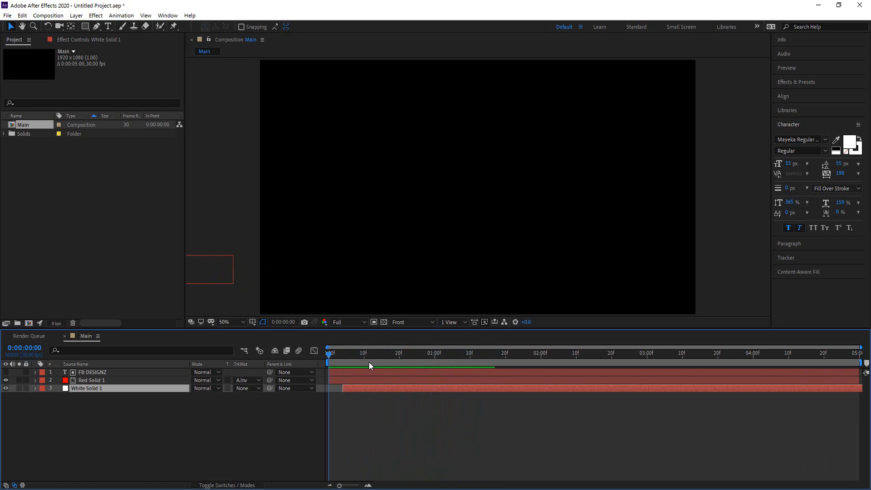
{"action": "key", "text": "space"}
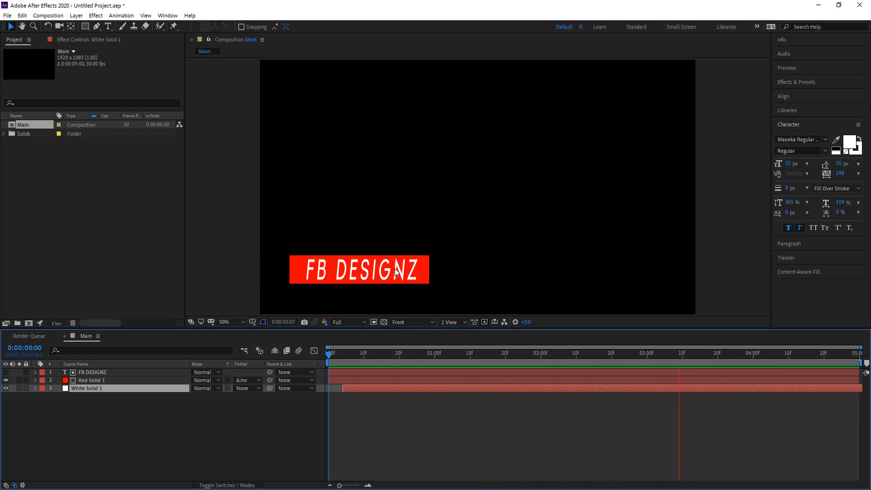
{"action": "key", "text": "space"}
{"action": "left_click_drag", "start_coordinate": [352, 389], "coordinate": [348, 389]}
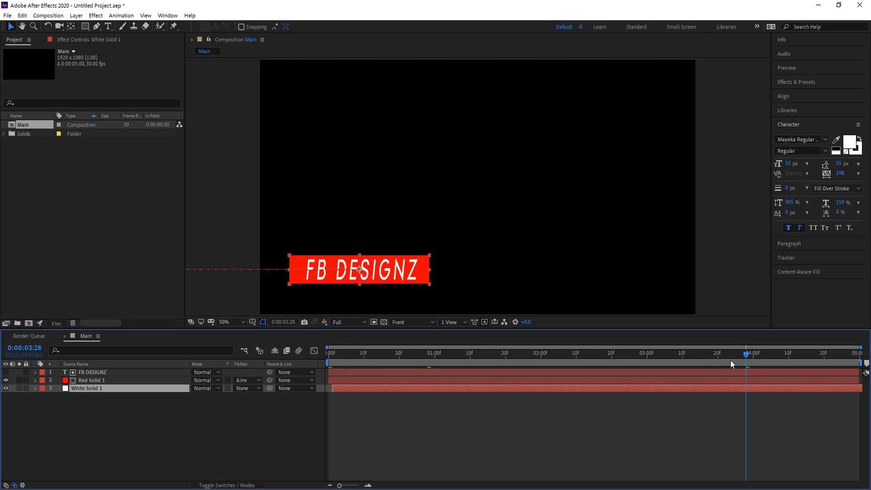
Step: Preview the lower third from the first frame to check the white bar's timing against the red bar
{"action": "left_click_drag", "start_coordinate": [741, 355], "coordinate": [294, 375]}
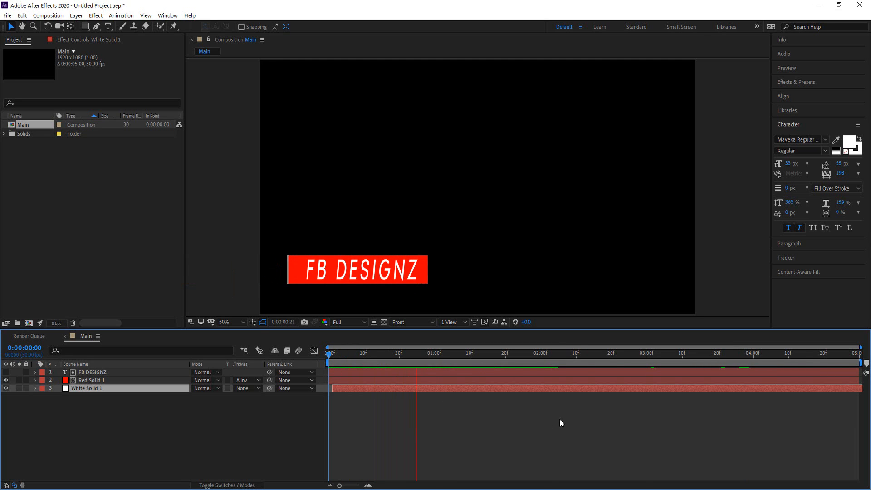
{"action": "key", "text": "space"}
{"action": "key", "text": "space"}
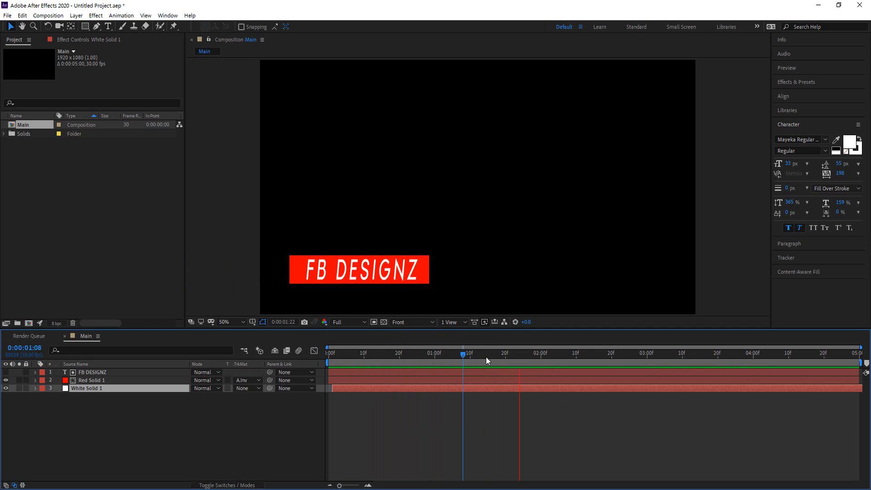
{"action": "key", "text": "space"}
Step: Scrub through the slide-in against the transparency grid, and return the preview to the black background
{"action": "left_click", "coordinate": [384, 323]}
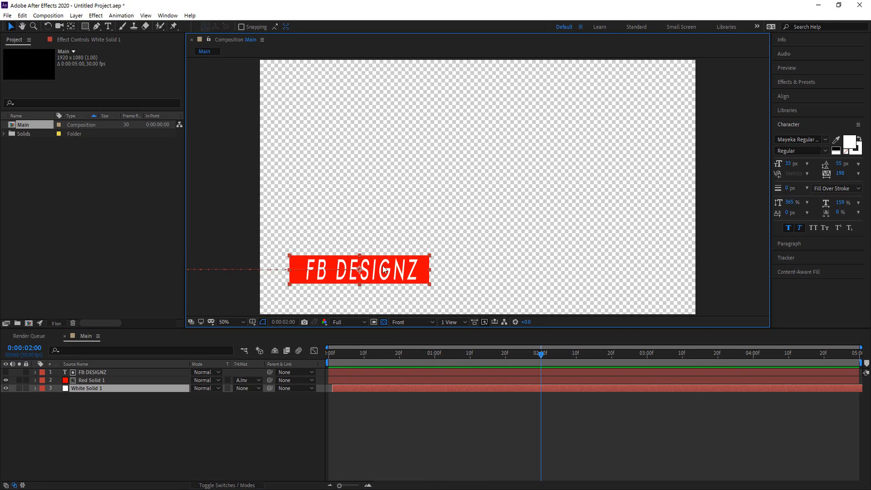
{"action": "left_click_drag", "start_coordinate": [541, 356], "coordinate": [367, 368]}
{"action": "left_click_drag", "start_coordinate": [369, 364], "coordinate": [434, 363]}
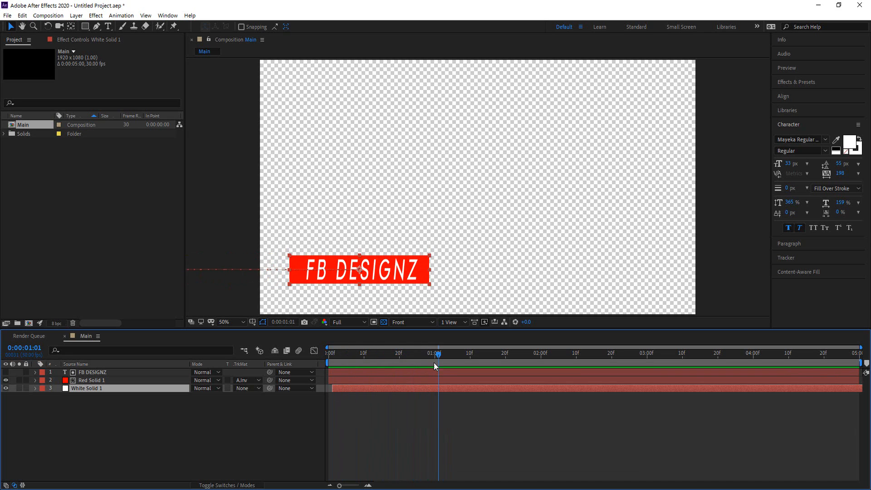
{"action": "left_click", "coordinate": [384, 321]}
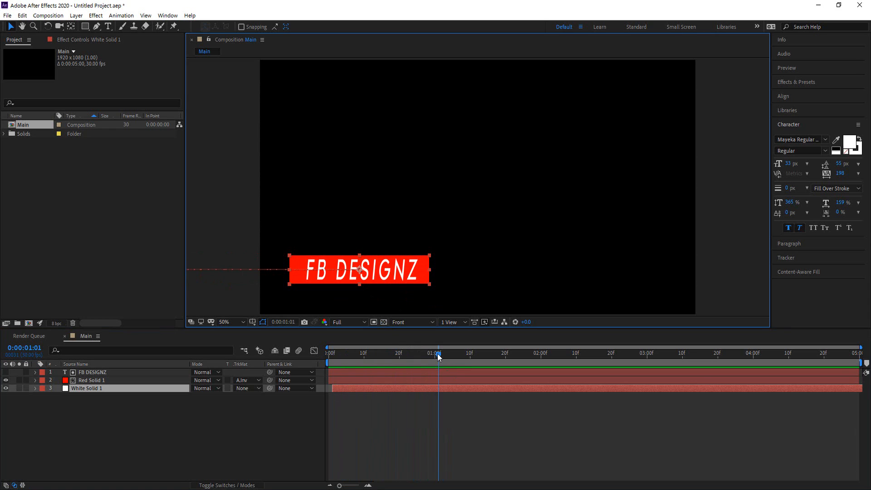
Step: Play the whole animation from the first frame and park the playhead at 0:00:01:05
{"action": "left_click_drag", "start_coordinate": [437, 353], "coordinate": [324, 358]}
{"action": "key", "text": "space"}
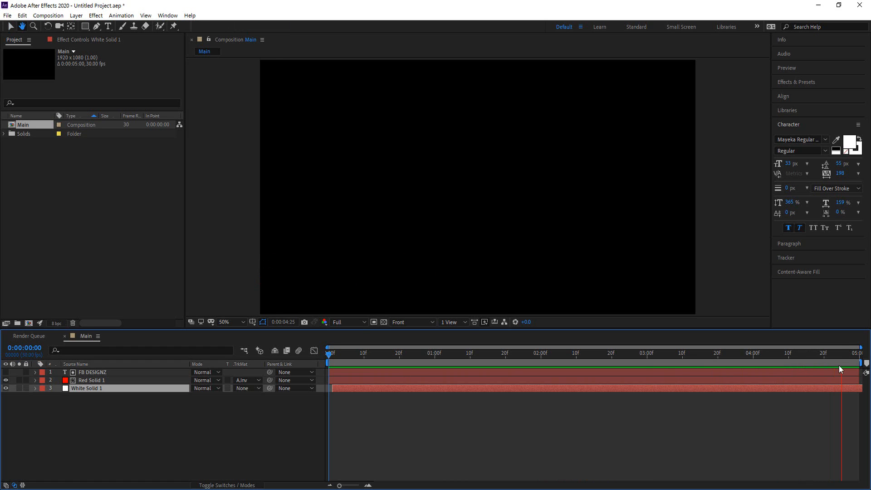
{"action": "left_click_drag", "start_coordinate": [842, 353], "coordinate": [462, 375]}
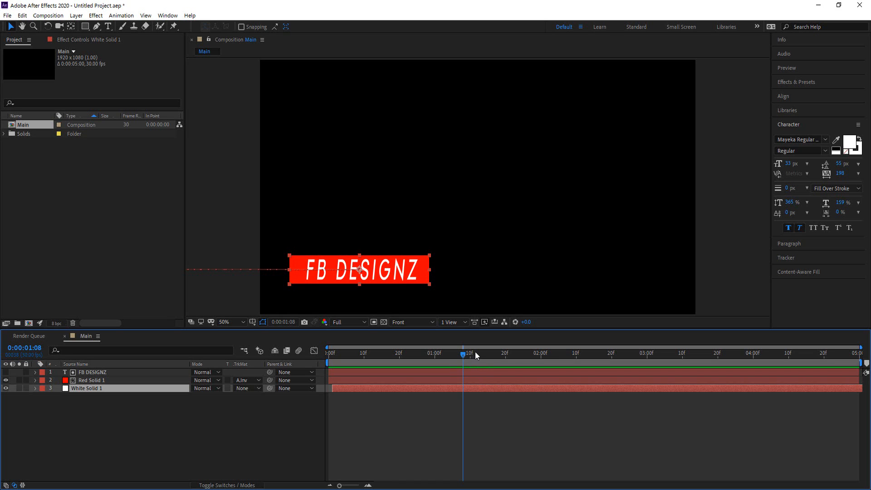
{"action": "left_click_drag", "start_coordinate": [475, 352], "coordinate": [451, 378]}
{"action": "mouse_move", "coordinate": [448, 355]}
{"action": "left_mouse_down"}
{"action": "mouse_move", "coordinate": [298, 372]}
{"action": "mouse_move", "coordinate": [452, 362]}
{"action": "left_mouse_up"}
Step: Add the Main composition to the render queue twice, turning on the transparency grid in between
{"action": "left_click", "coordinate": [56, 17]}
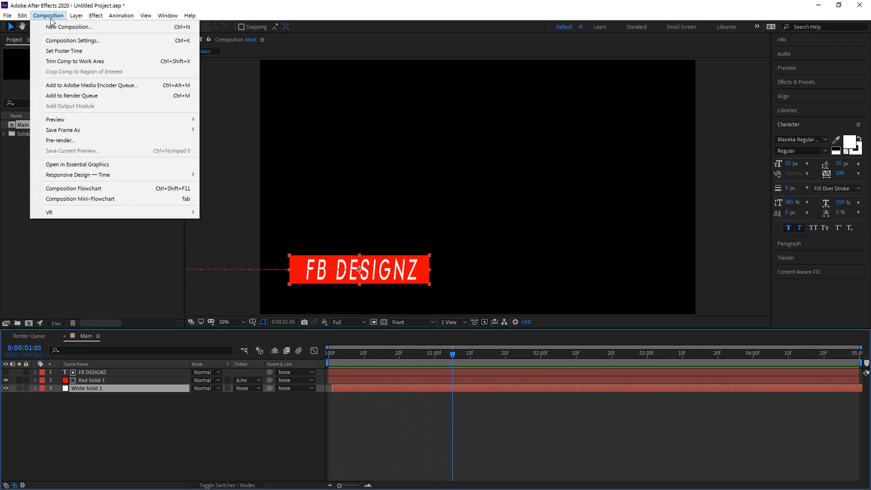
{"action": "left_click", "coordinate": [85, 97]}
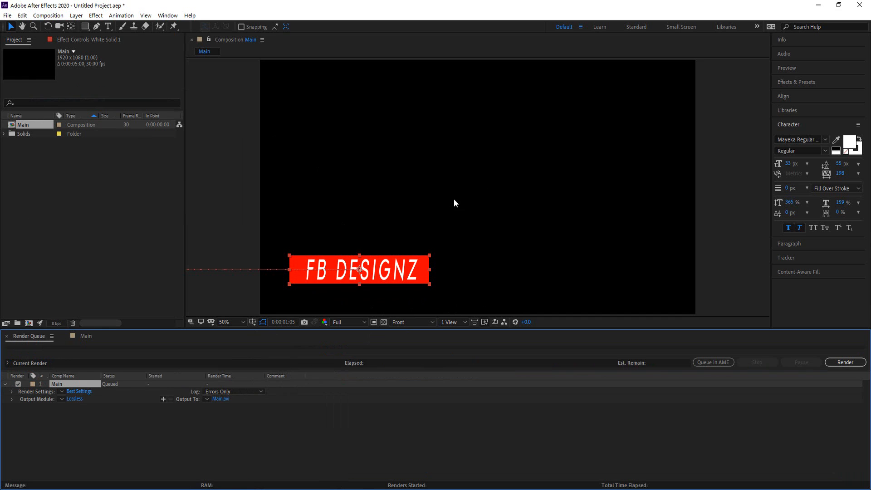
{"action": "left_click", "coordinate": [384, 322]}
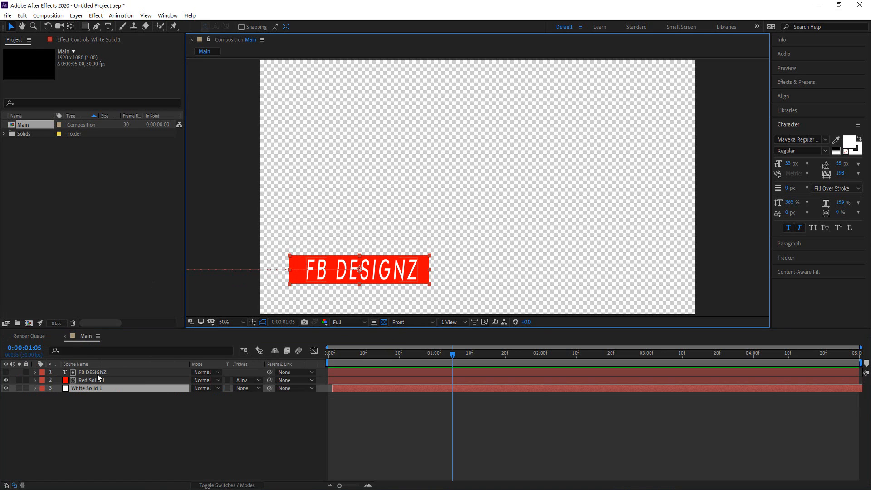
{"action": "left_click", "coordinate": [58, 17]}
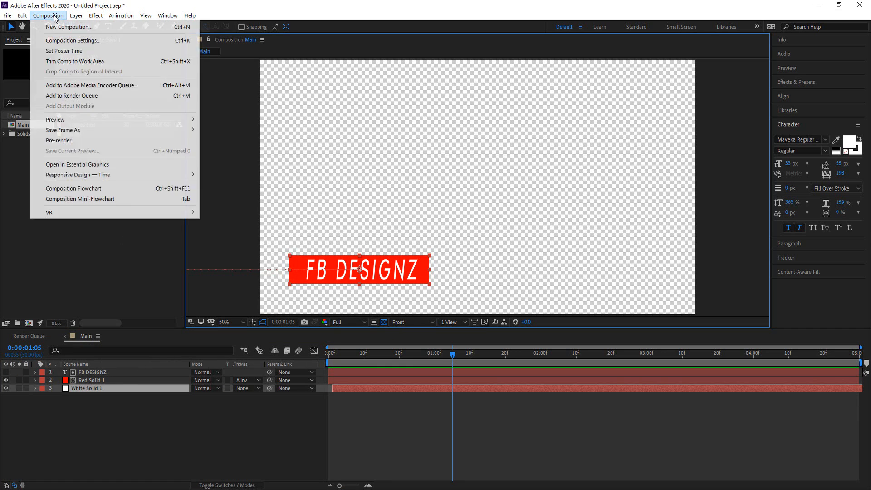
{"action": "left_click", "coordinate": [75, 93]}
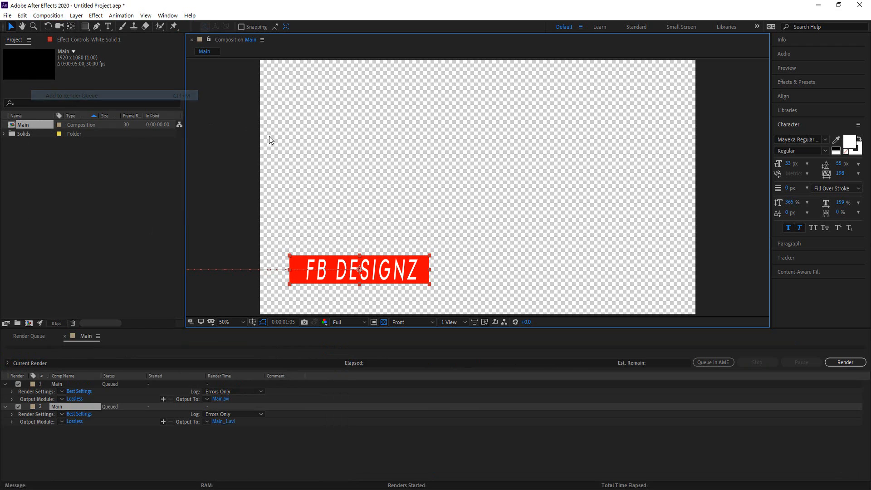
Step: Look at the first queued item's render settings without changing them, and remove that item from the render queue
{"action": "left_click", "coordinate": [83, 393]}
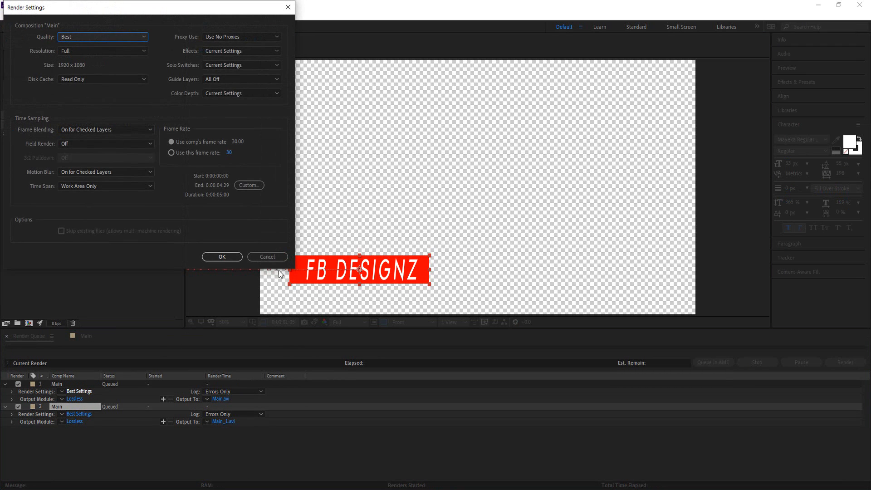
{"action": "left_click", "coordinate": [263, 257]}
{"action": "left_click", "coordinate": [55, 383]}
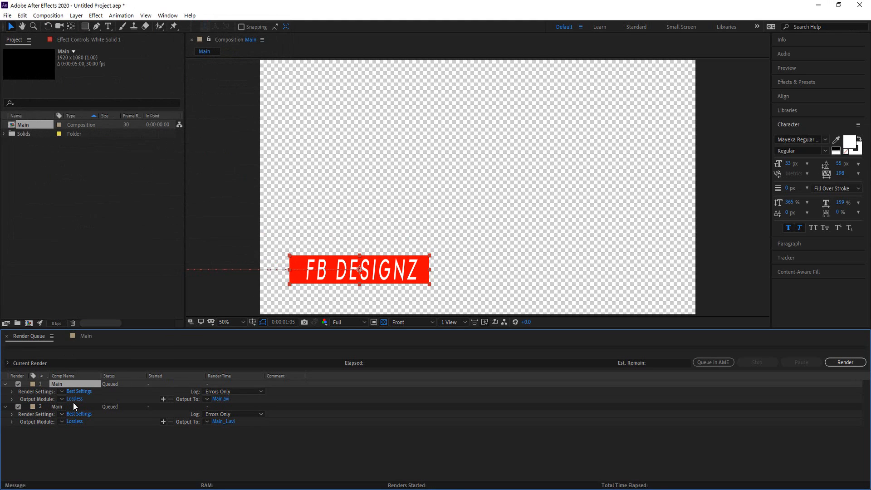
{"action": "key", "text": "Delete"}
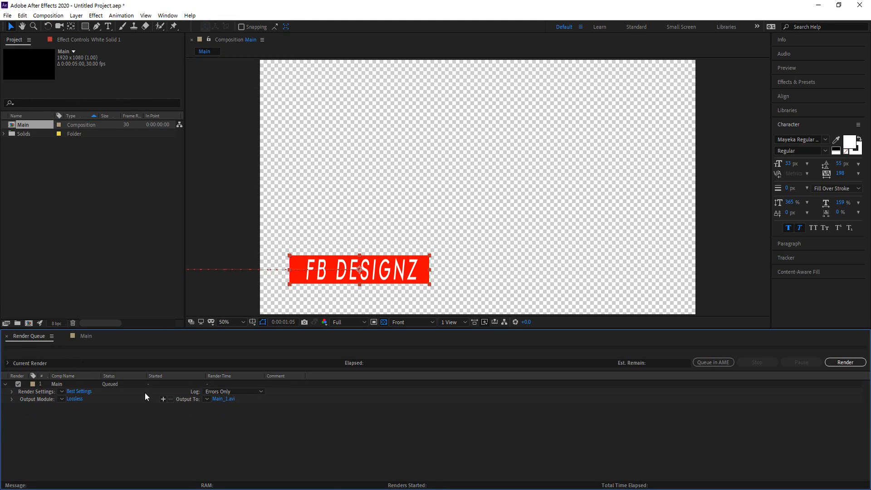
Step: Set the queued item's output module to QuickTime format with RGB + Alpha channels
{"action": "left_click", "coordinate": [76, 399]}
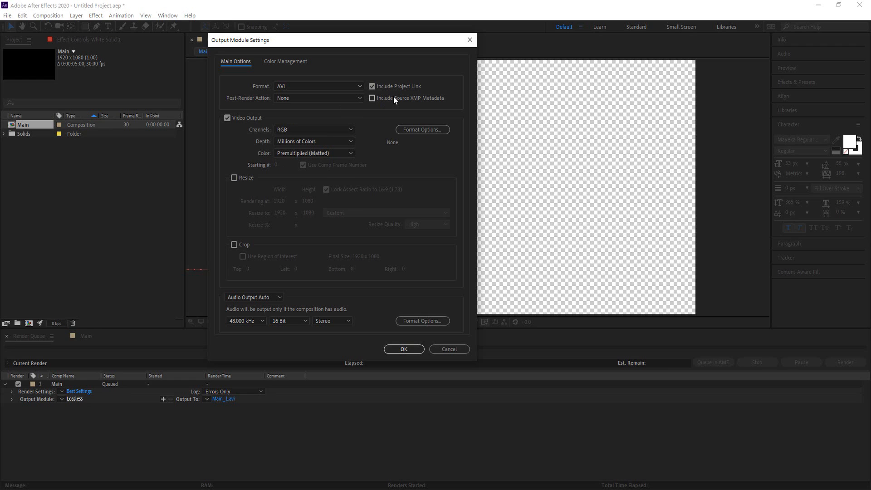
{"action": "left_click", "coordinate": [348, 86]}
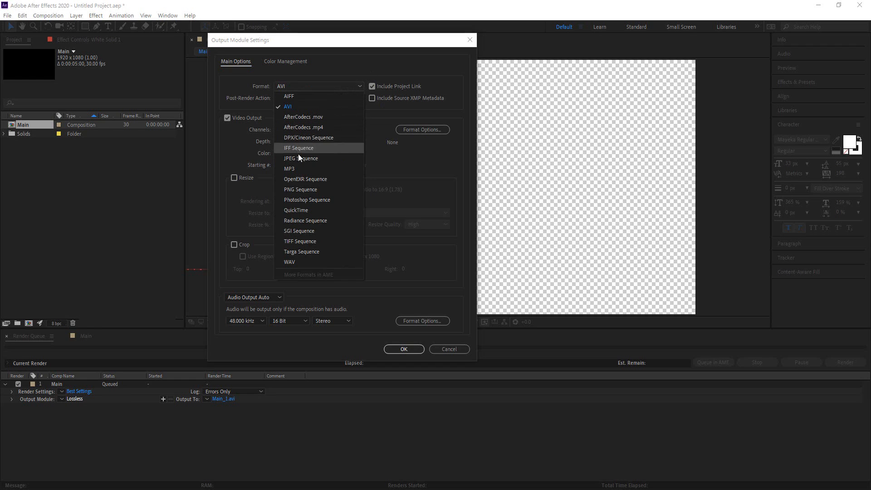
{"action": "left_click", "coordinate": [307, 211]}
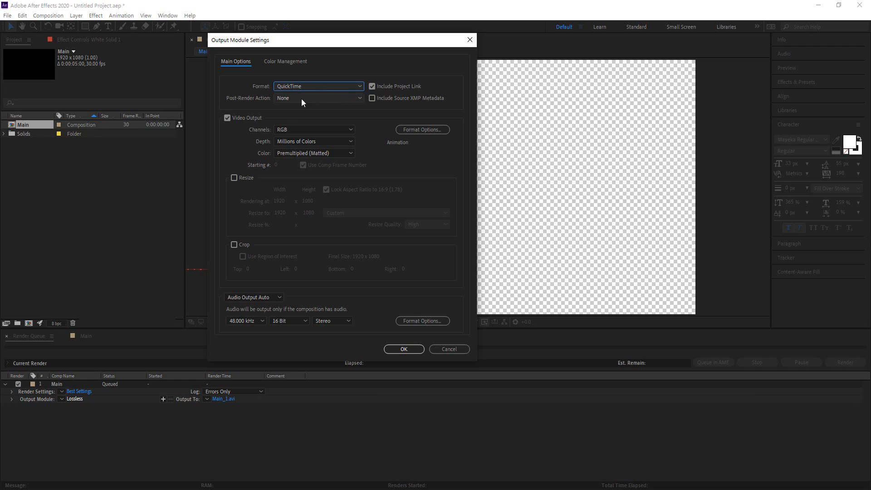
{"action": "left_click", "coordinate": [345, 130]}
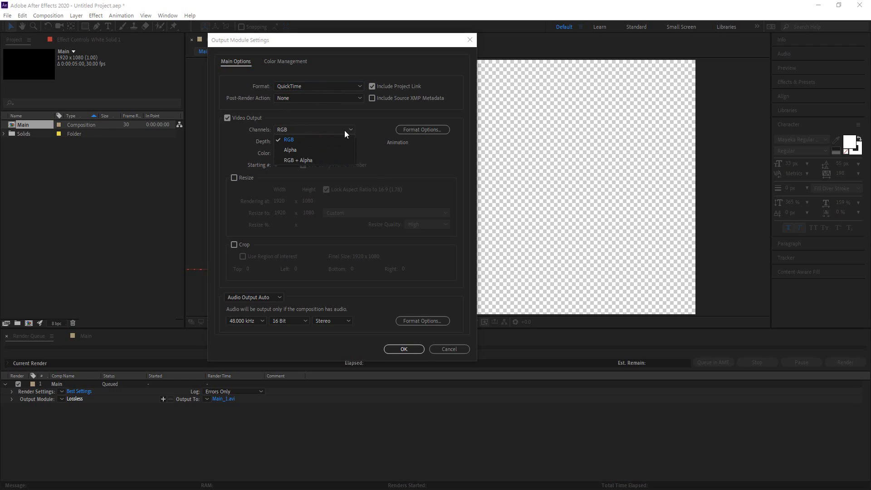
{"action": "left_click", "coordinate": [301, 160]}
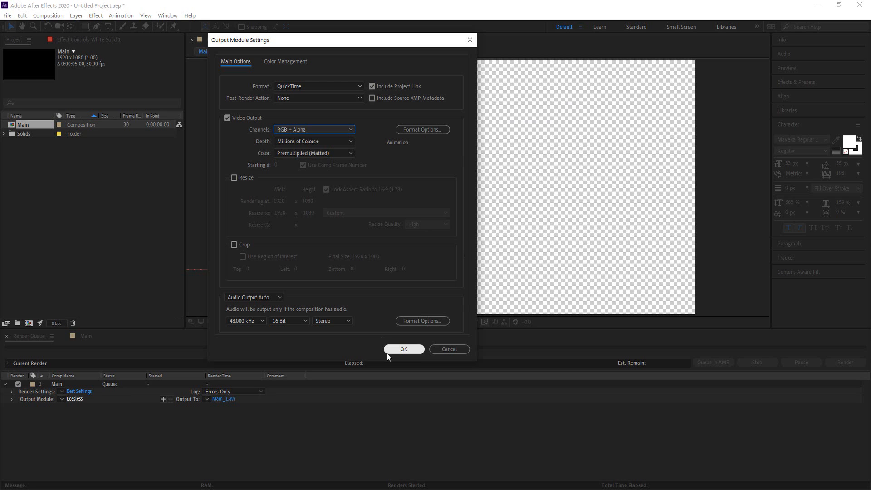
{"action": "left_click", "coordinate": [404, 349]}
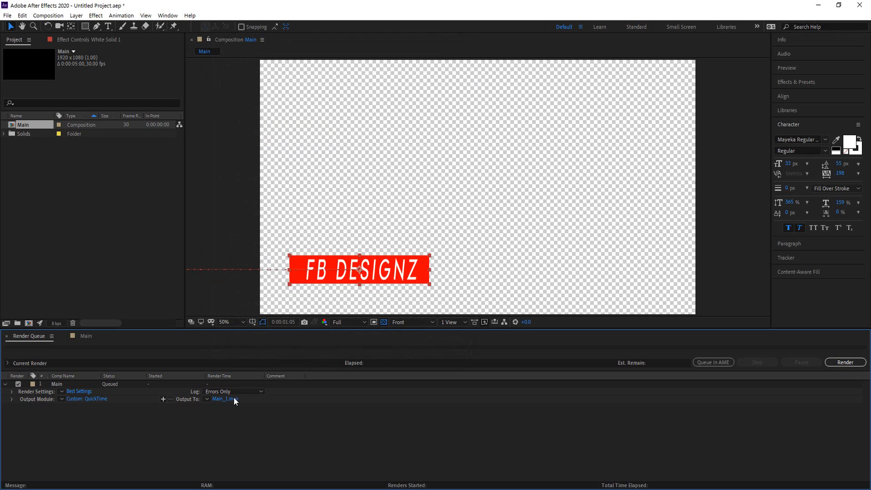
Step: Set the output file to Lower 3rd.mov on the Desktop, replacing the existing file, and try to render it
{"action": "left_click", "coordinate": [223, 398]}
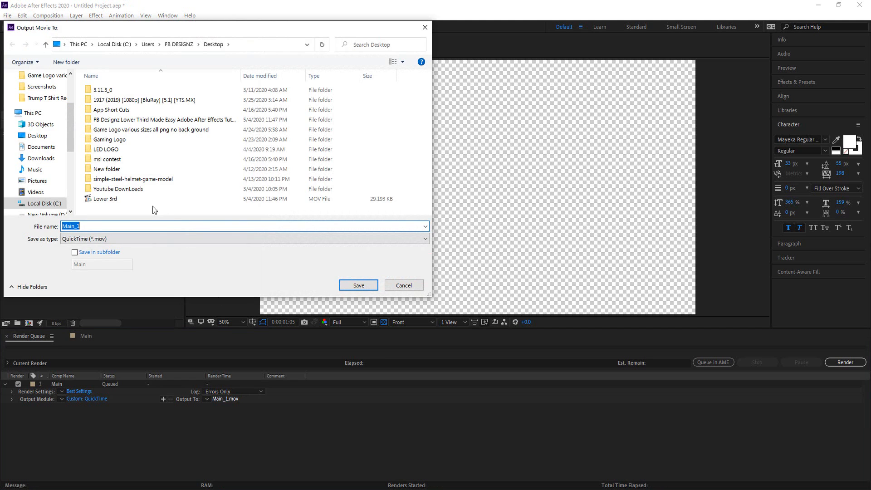
{"action": "left_click", "coordinate": [105, 198]}
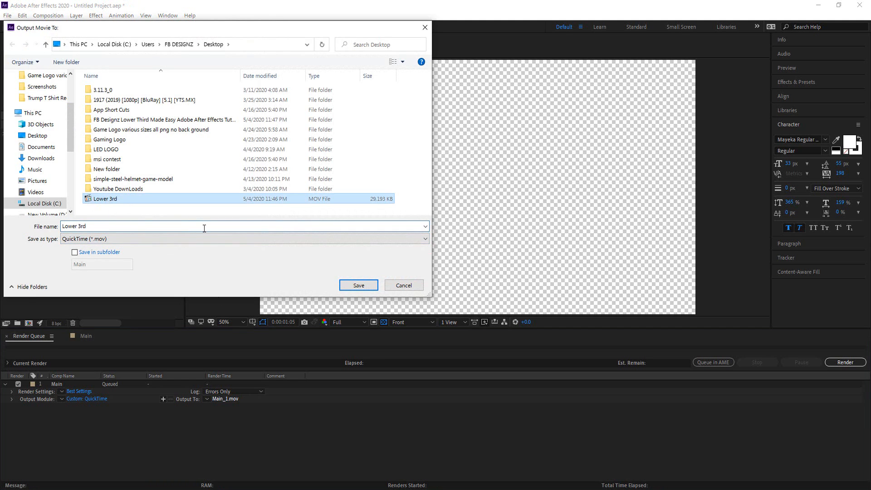
{"action": "left_click", "coordinate": [358, 285]}
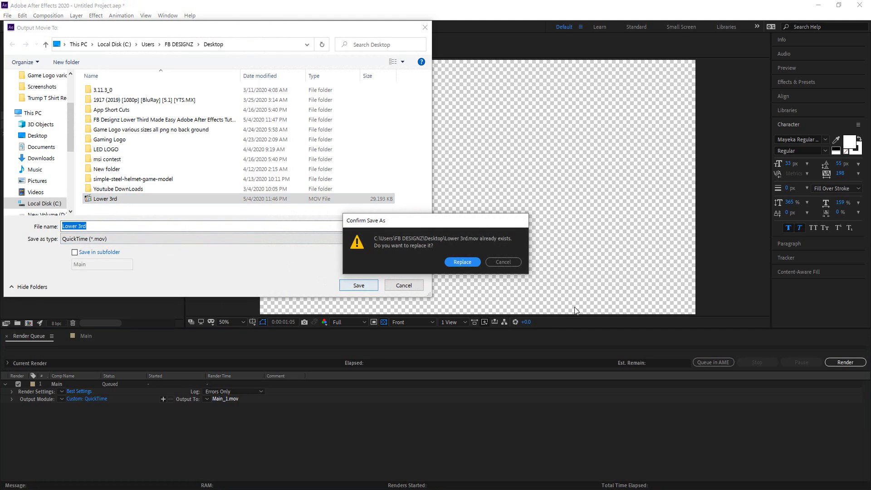
{"action": "left_click", "coordinate": [461, 260]}
{"action": "left_click", "coordinate": [845, 362]}
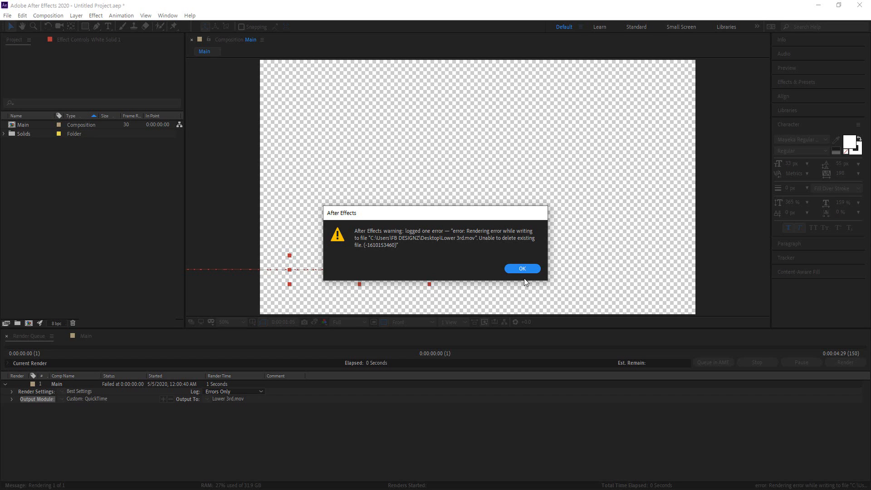
{"action": "left_click", "coordinate": [523, 269]}
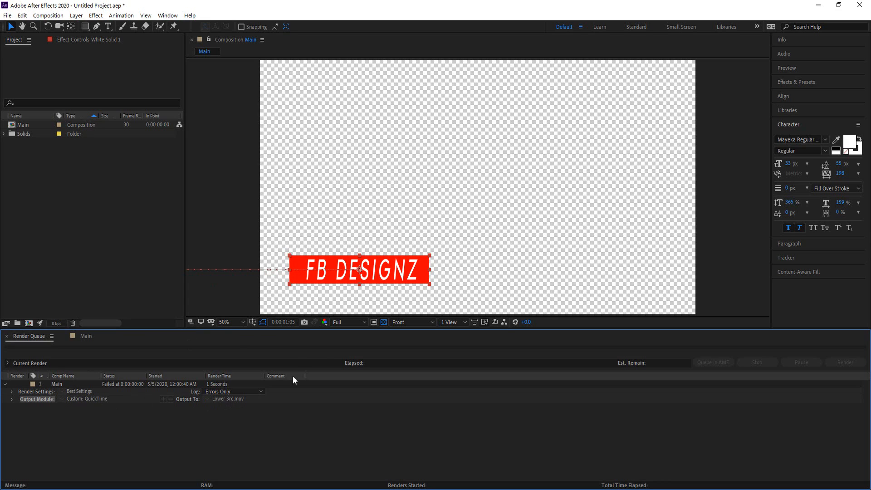
Step: Remove the failed render item and add the Main composition to the render queue again, with the transparency grid turned off
{"action": "left_click", "coordinate": [53, 385]}
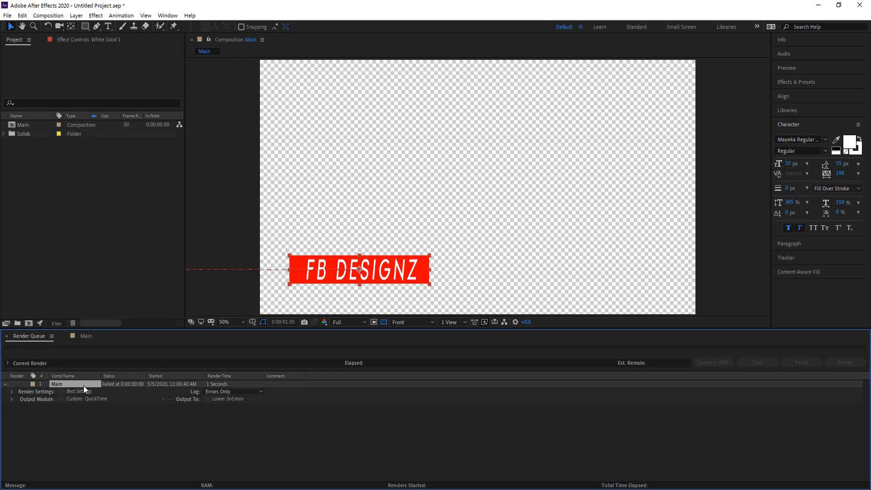
{"action": "key", "text": "Delete"}
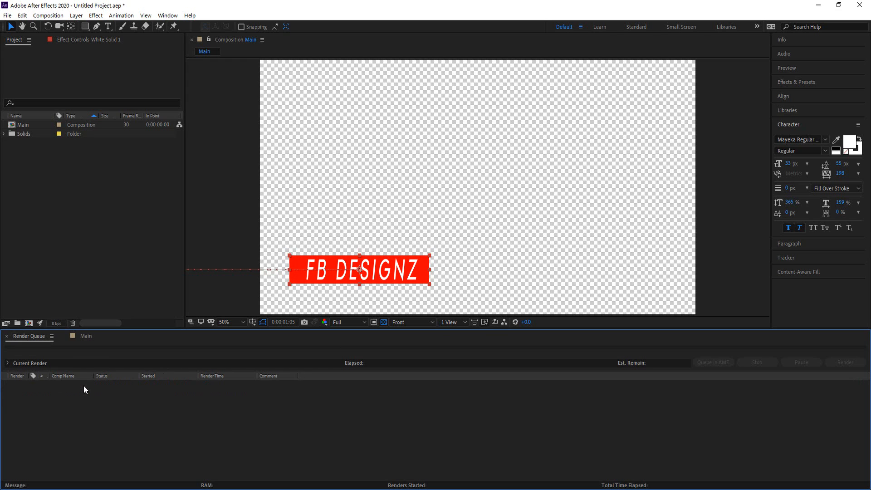
{"action": "left_click", "coordinate": [48, 16]}
{"action": "left_click", "coordinate": [72, 85]}
{"action": "left_click", "coordinate": [86, 335]}
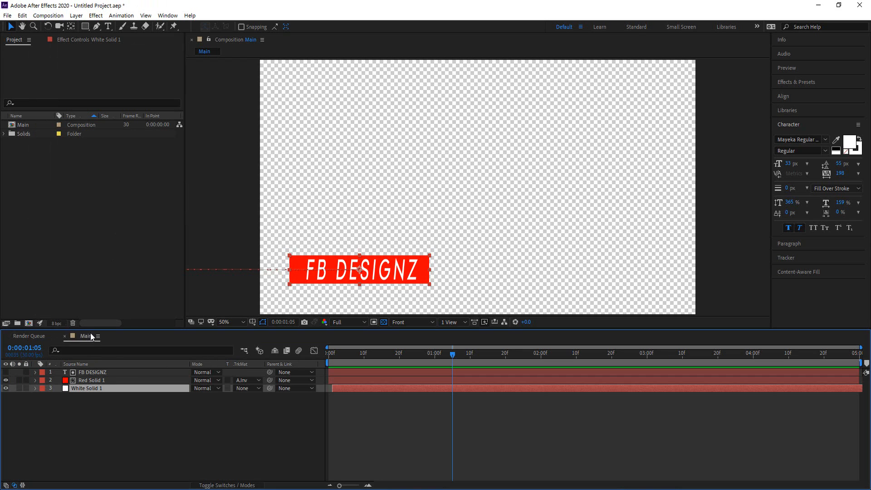
{"action": "left_click", "coordinate": [157, 420]}
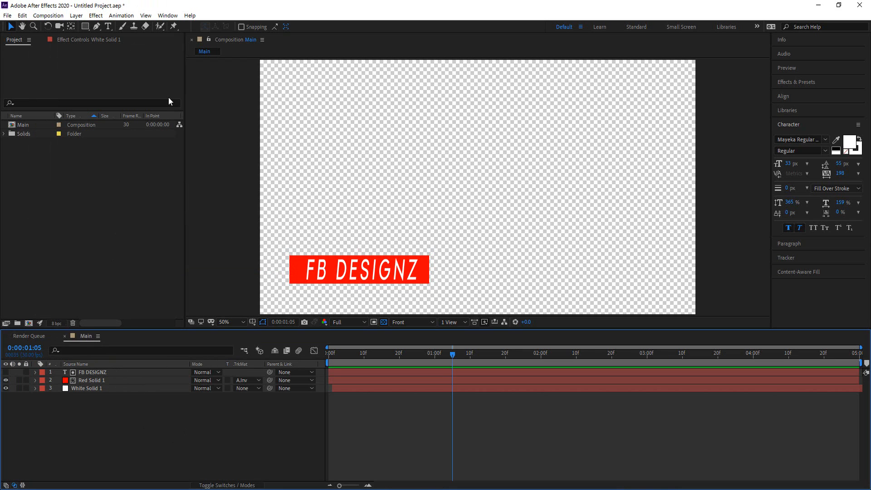
{"action": "left_click", "coordinate": [384, 322]}
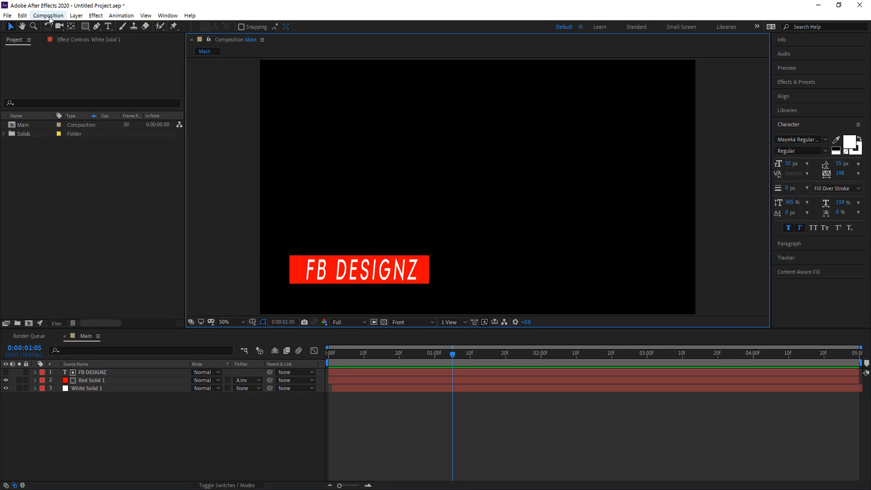
{"action": "left_click", "coordinate": [48, 16]}
{"action": "left_click", "coordinate": [83, 96]}
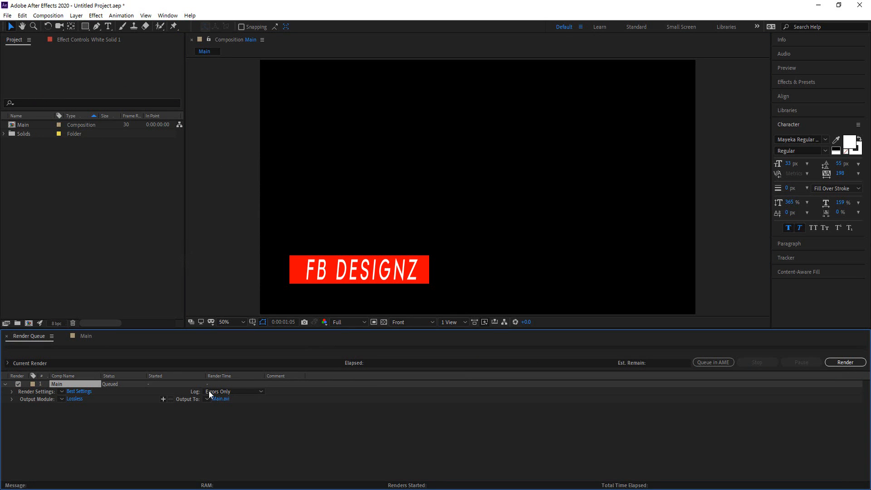
Step: Set the newly queued Main item's output module to QuickTime format with RGB + Alpha channels
{"action": "left_click", "coordinate": [69, 399]}
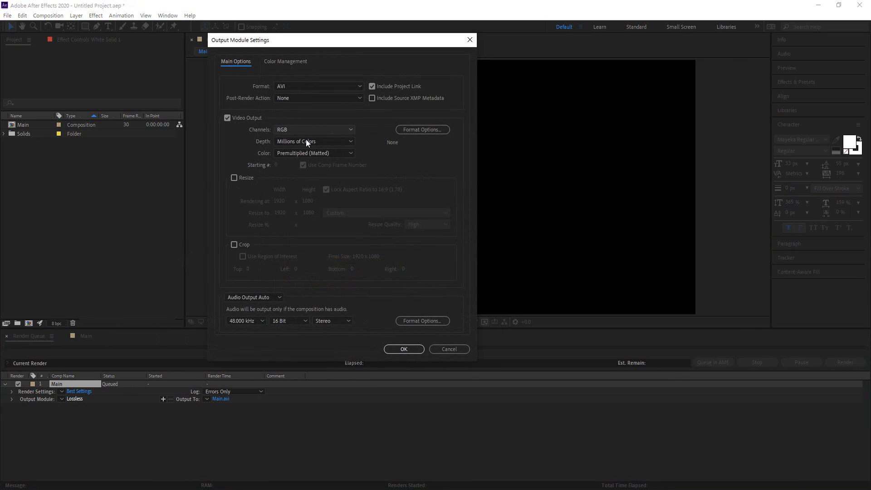
{"action": "left_click", "coordinate": [356, 85]}
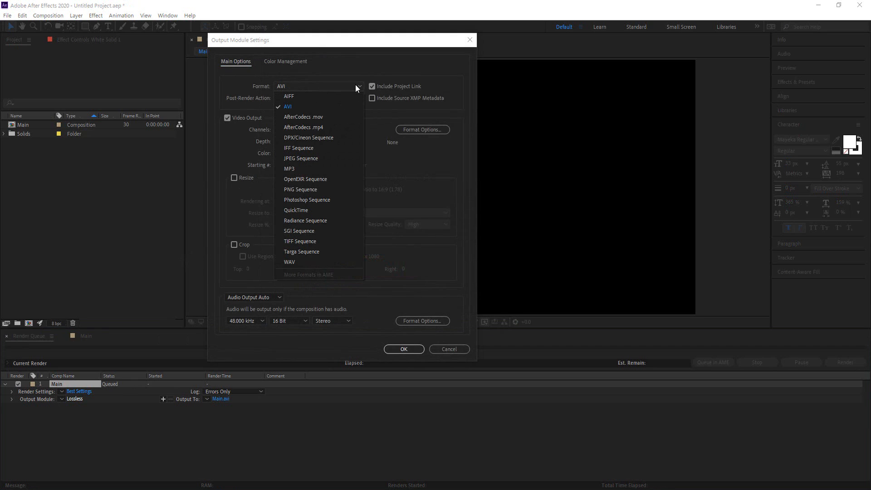
{"action": "left_click", "coordinate": [325, 208]}
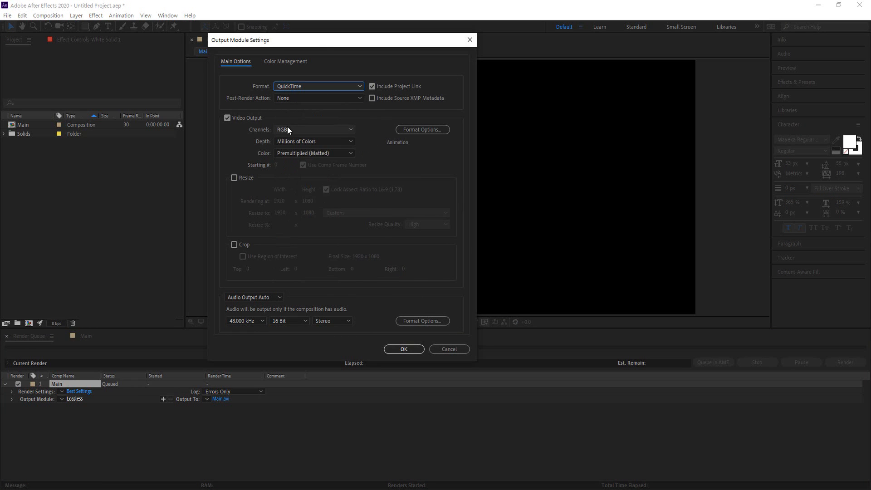
{"action": "left_click", "coordinate": [339, 132]}
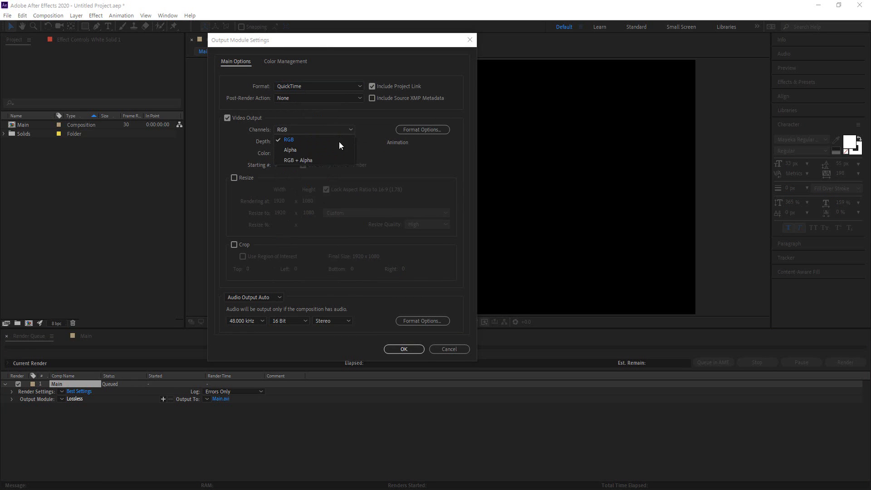
{"action": "left_click", "coordinate": [303, 160]}
{"action": "left_click", "coordinate": [396, 350]}
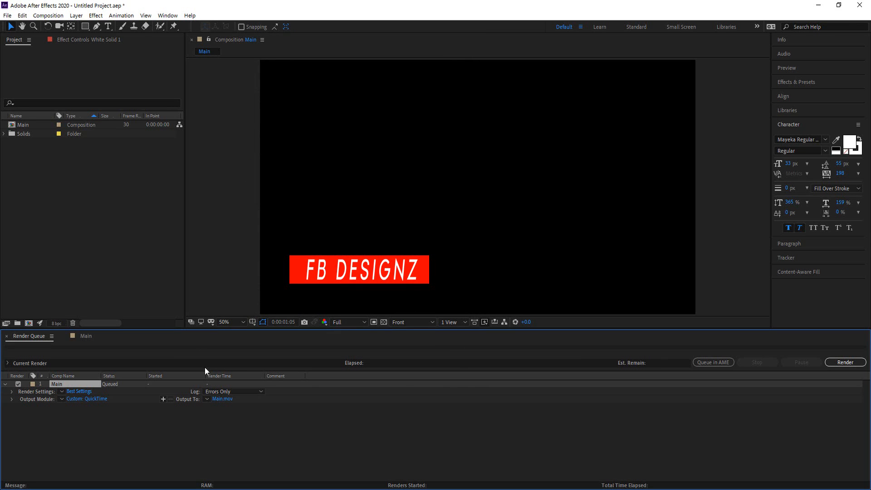
Step: Set the output file to LowerThird2.mov on the Desktop and render the queued Main composition
{"action": "left_click", "coordinate": [226, 399]}
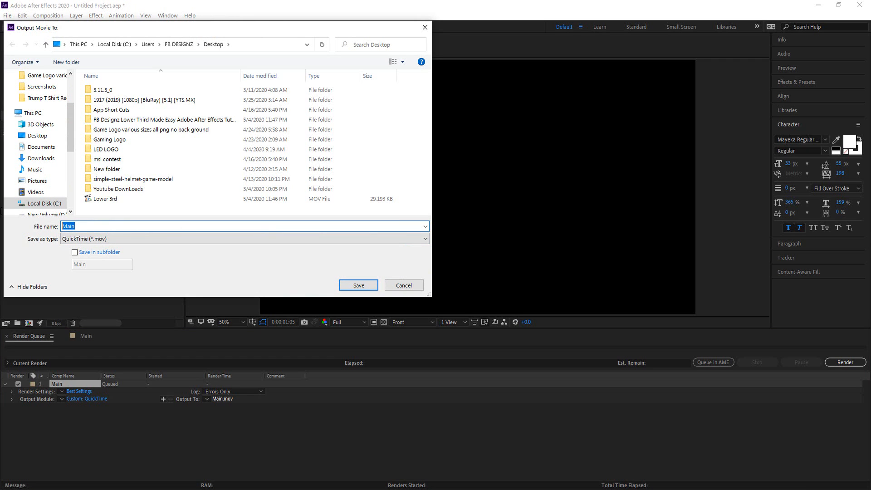
{"action": "type", "text": "Lower"}
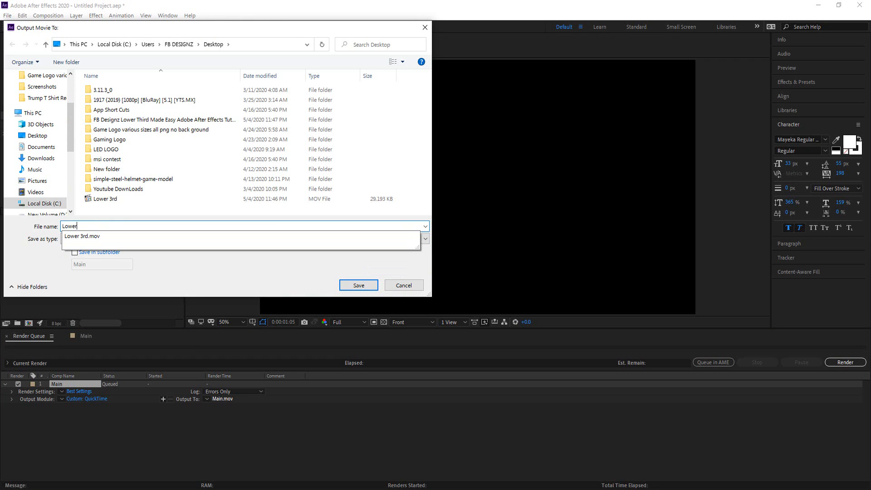
{"action": "type", "text": "Third2"}
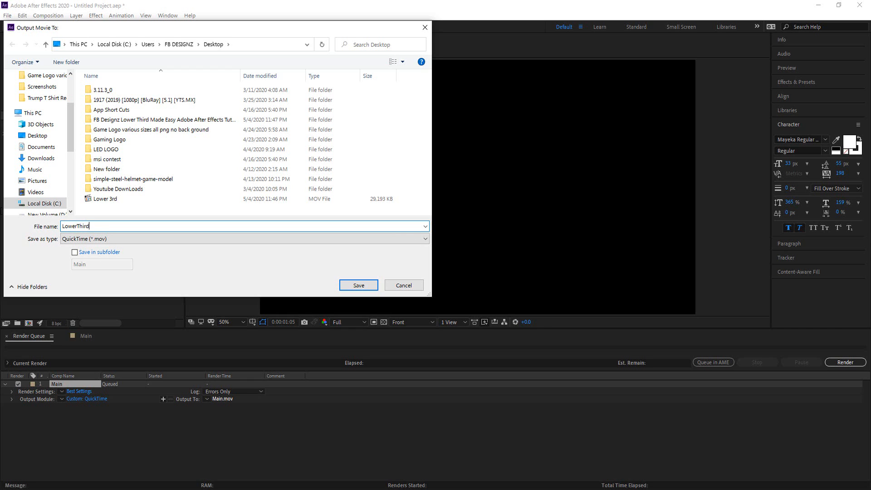
{"action": "left_click", "coordinate": [343, 284]}
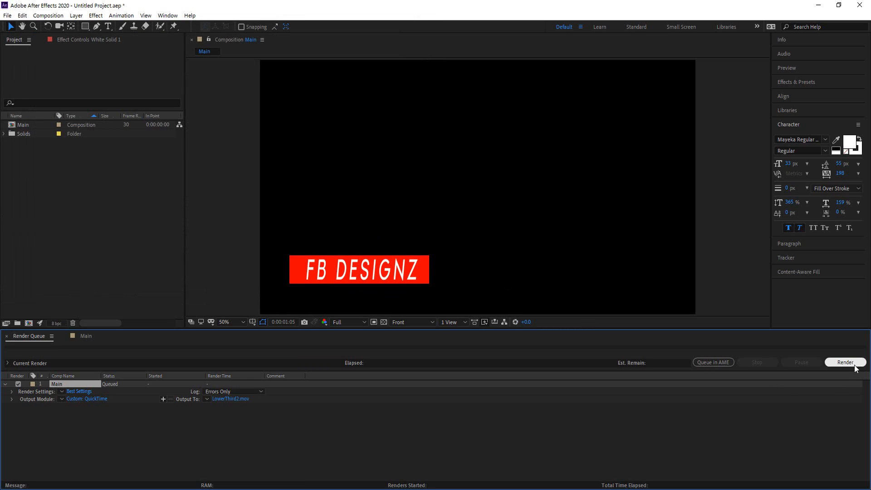
{"action": "left_click", "coordinate": [845, 362]}
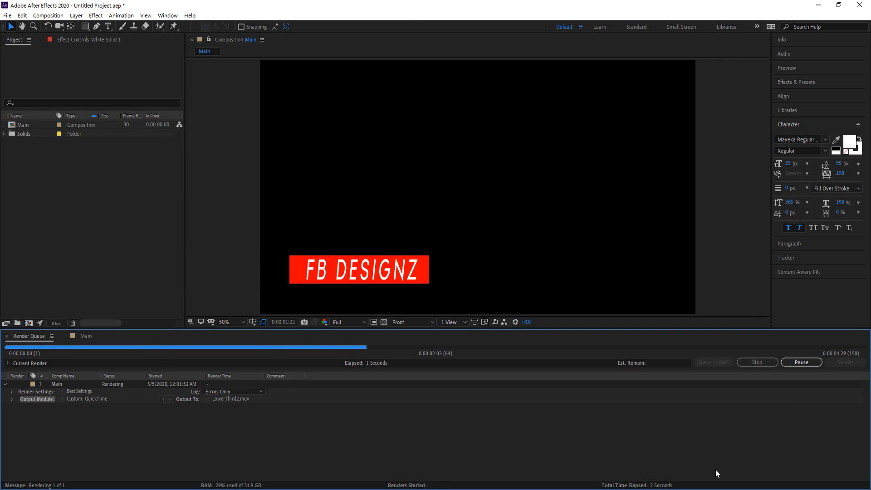